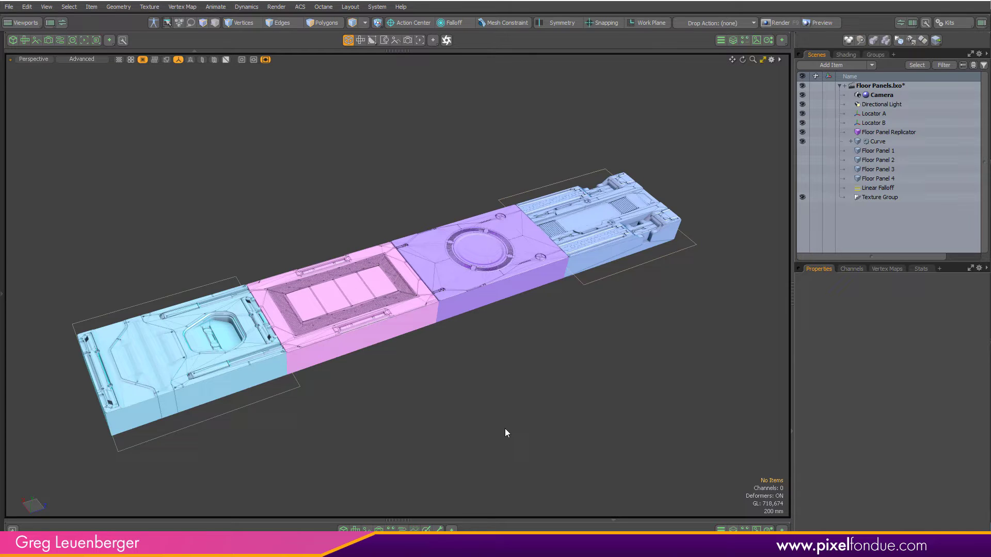
Select Locator B at the far end of the floor panel row and move it along Z to about 8 m
alt+drag(505, 431, 557, 387)
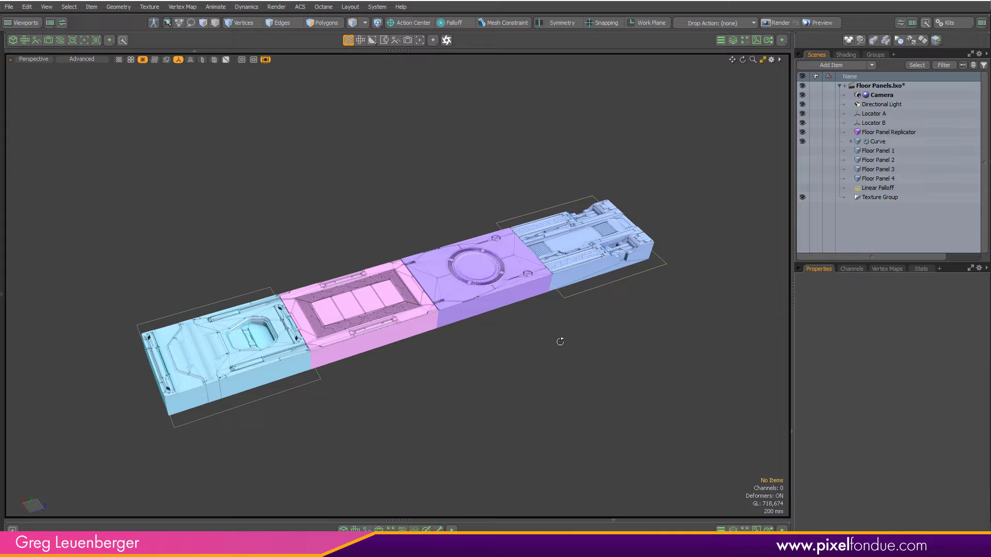
alt+drag(561, 341, 523, 374)
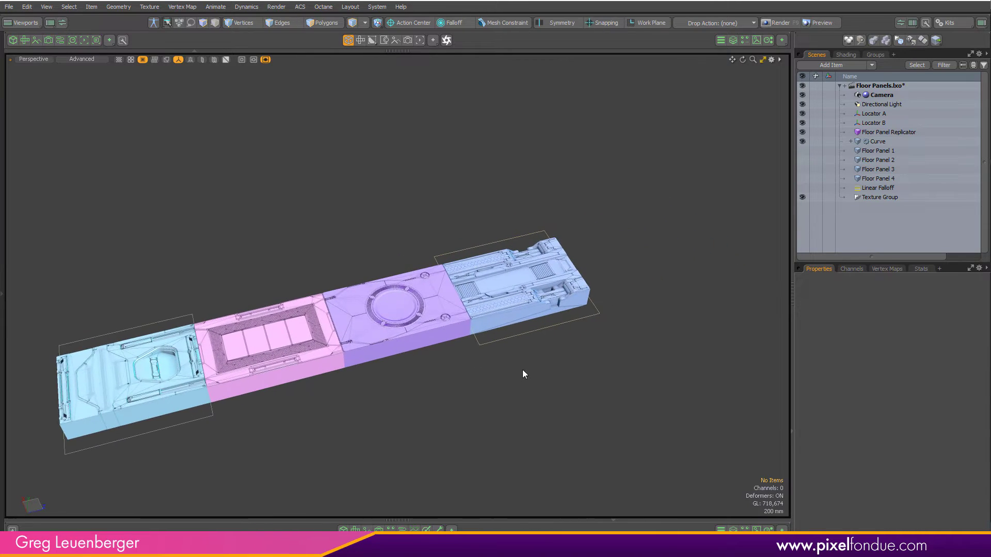
click(519, 336)
scroll(562, 353, down, 2)
key(y)
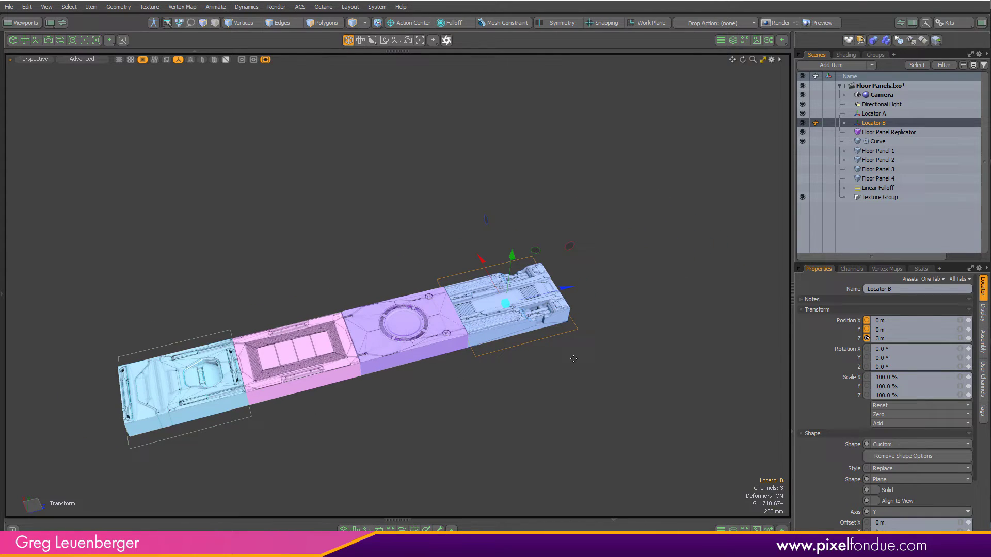
ctrl+alt+drag(622, 368, 586, 373)
alt+shift+drag(586, 372, 416, 386)
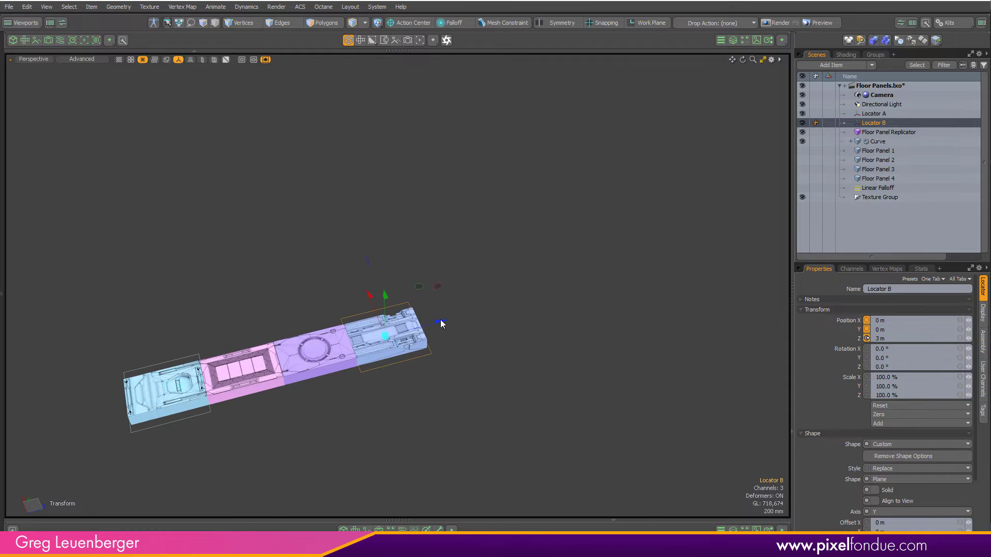
drag(440, 325, 745, 243)
alt+drag(681, 389, 664, 365)
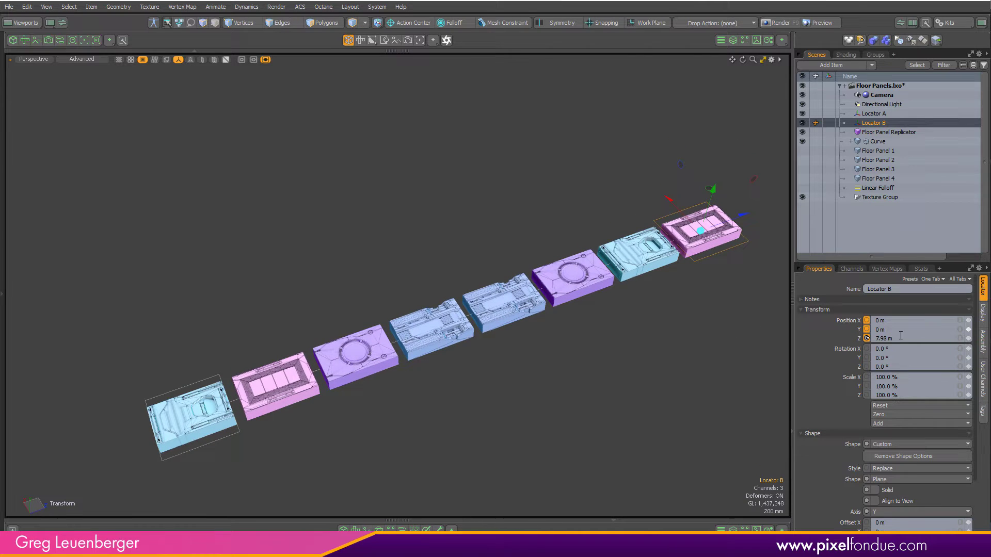
Set Locator B's Z position to 11 m
click(903, 338)
text(11)
key(Return)
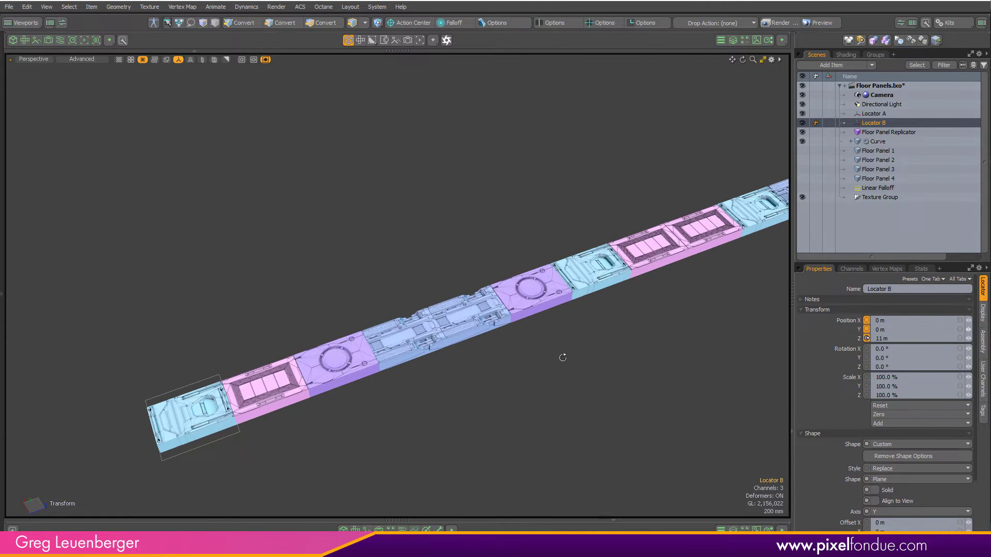
alt+drag(559, 358, 476, 377)
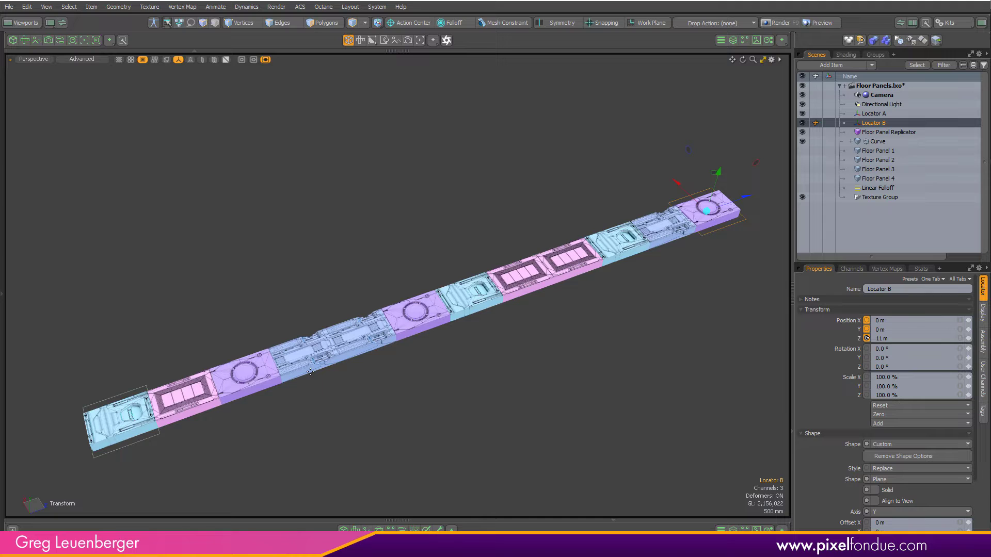
alt+drag(334, 348, 557, 390)
Enable the Clone mesh operation under the Curve item and display the mesh operations list
click(850, 143)
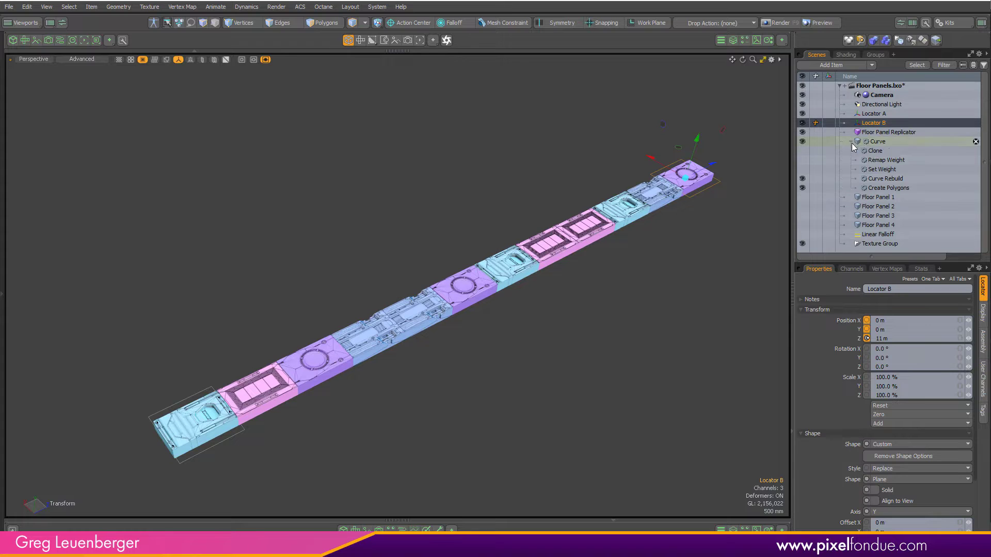
click(866, 152)
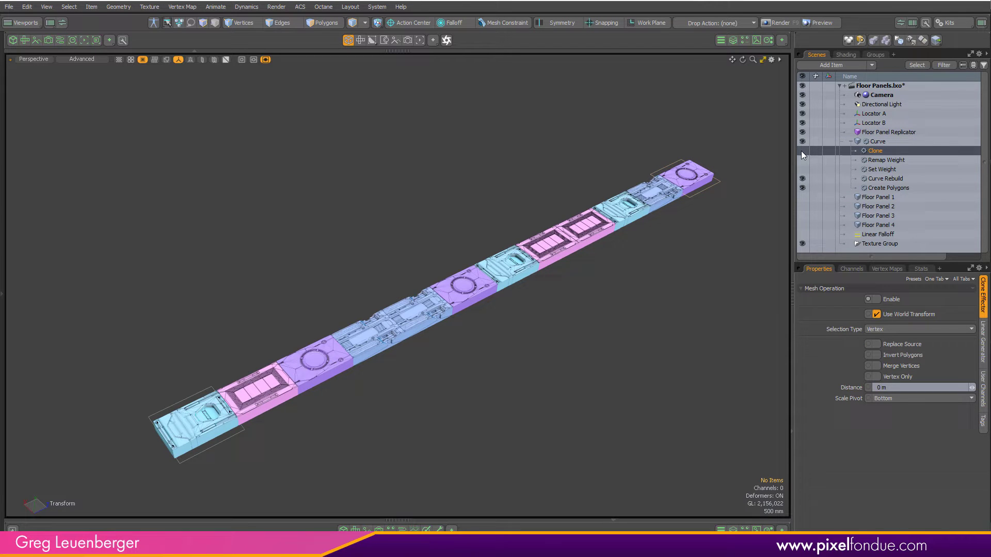
click(801, 151)
mouse_move(650, 279)
alt+mouse_down()
mouse_move(678, 335)
mouse_move(764, 263)
mouse_move(716, 253)
mouse_move(703, 309)
mouse_move(471, 389)
mouse_move(559, 348)
mouse_move(702, 213)
alt+mouse_up()
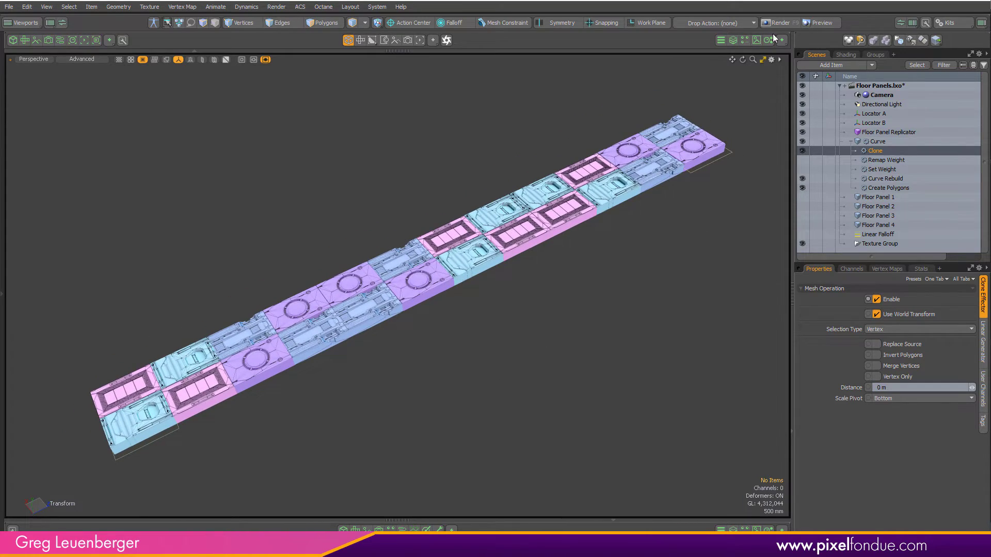
click(733, 40)
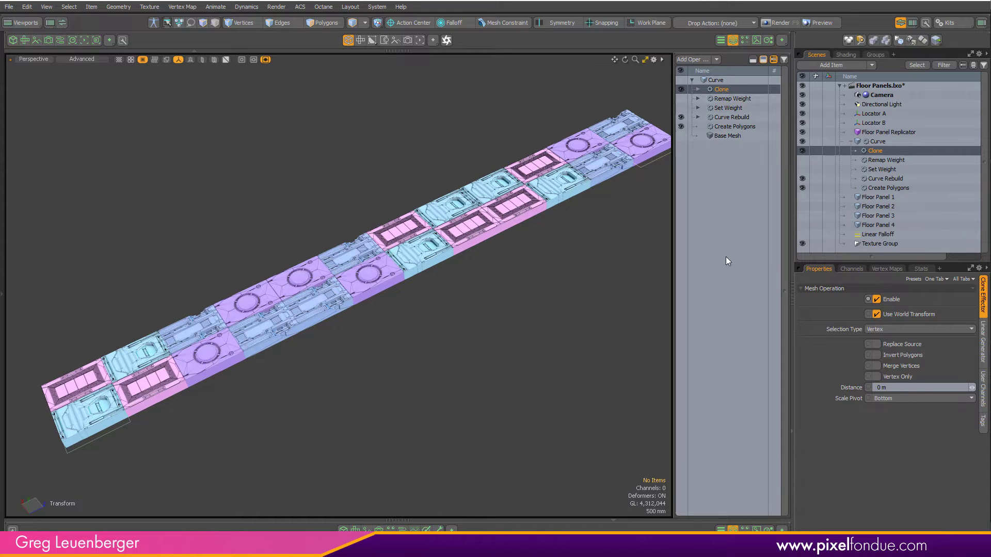
Enable the curve's Set Weight operation and choose Particle Item as the target map type of Remap Weight
click(734, 108)
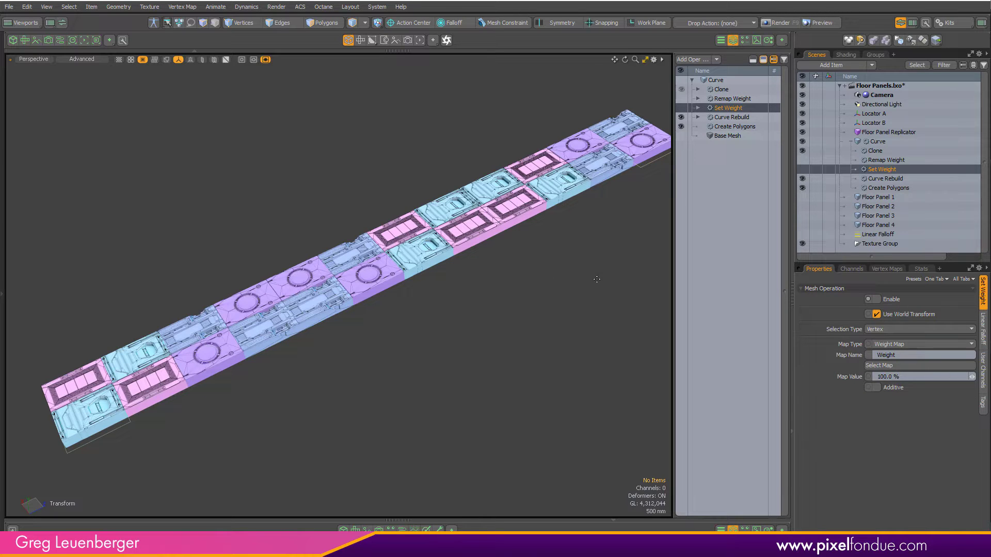
click(741, 98)
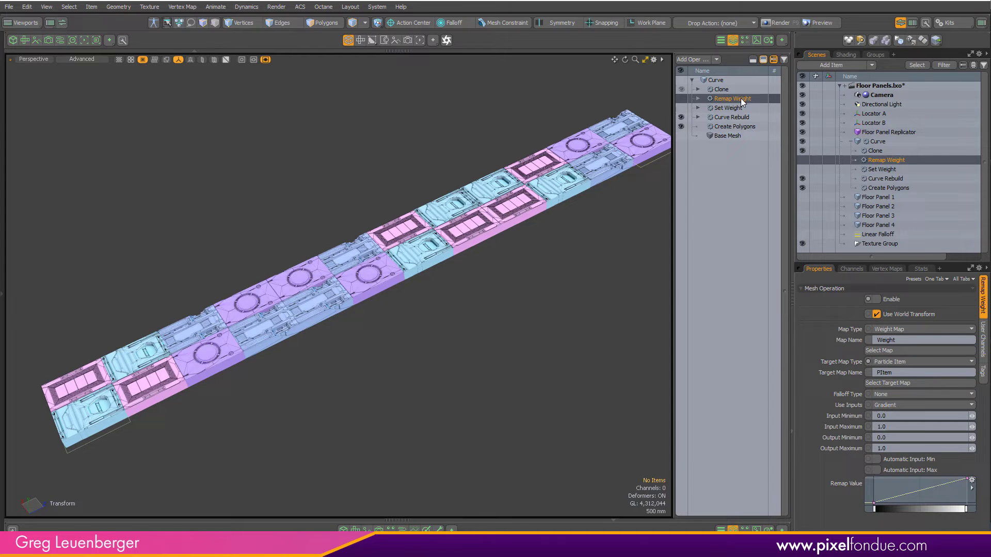
click(681, 108)
click(915, 363)
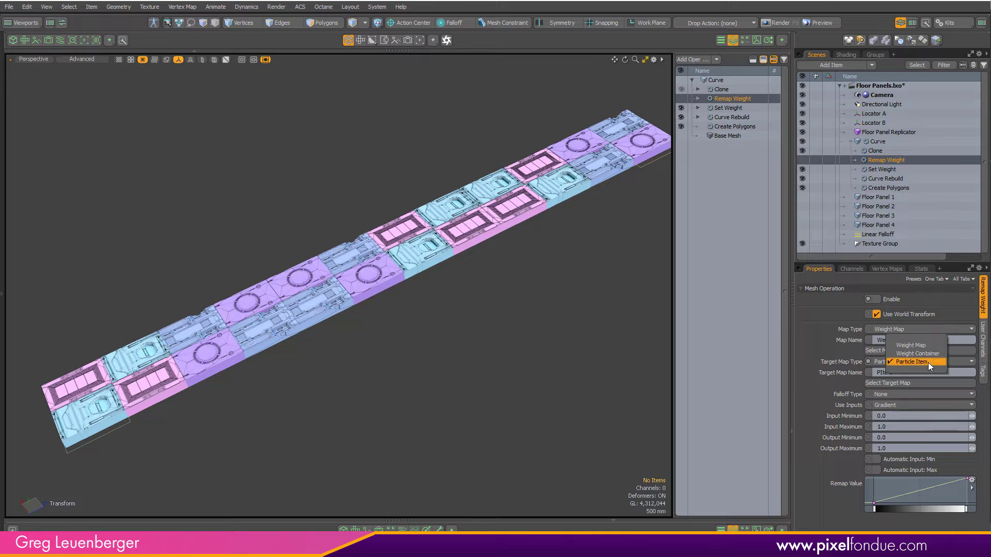
click(928, 363)
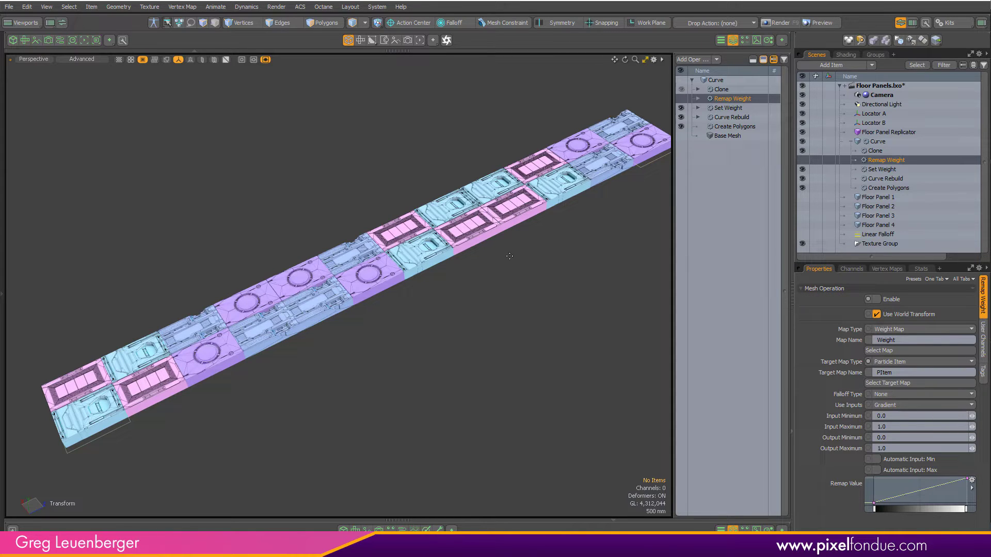
Enable the Remap Weight operation and examine how the panel types are distributed along the floor
scroll(542, 269, down, 3)
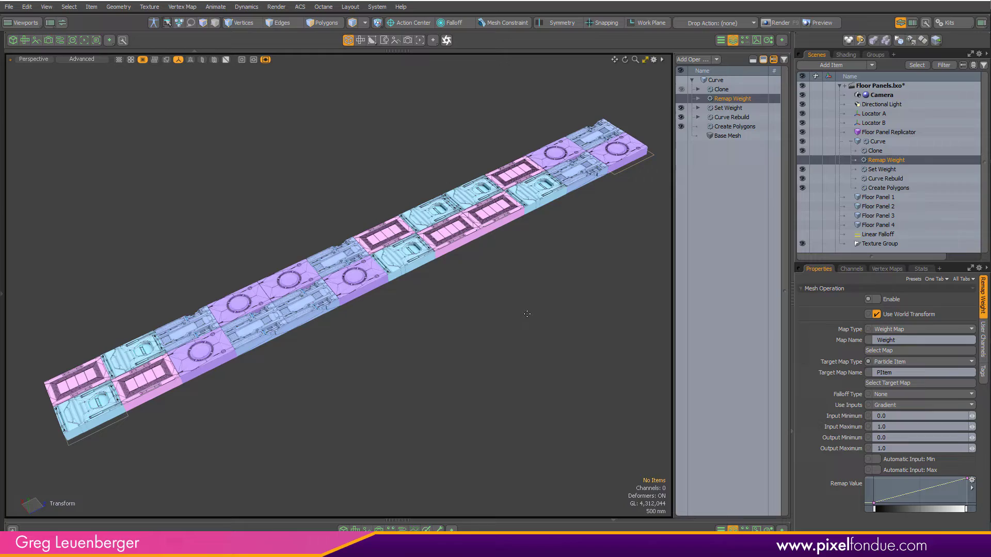
click(681, 98)
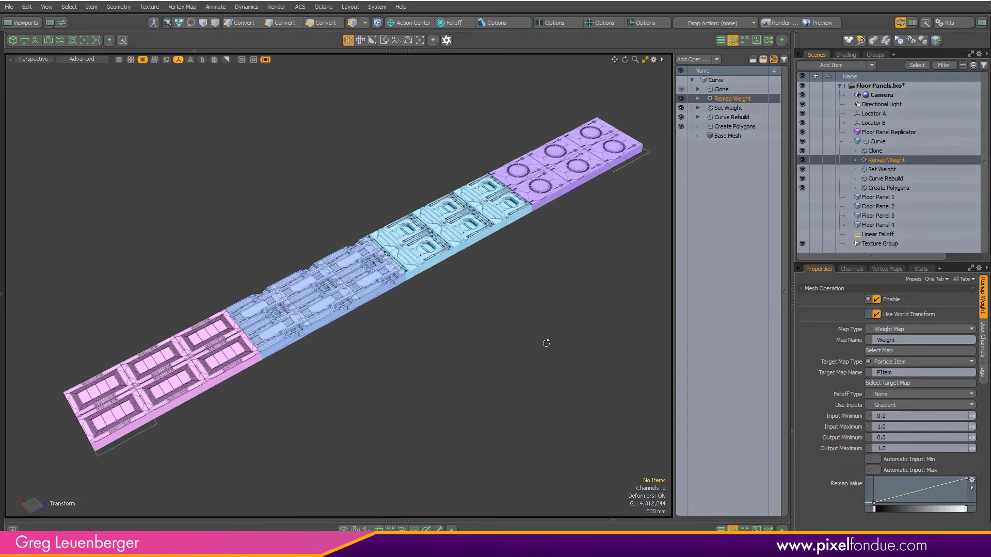
alt+drag(545, 343, 521, 296)
scroll(345, 350, up, 6)
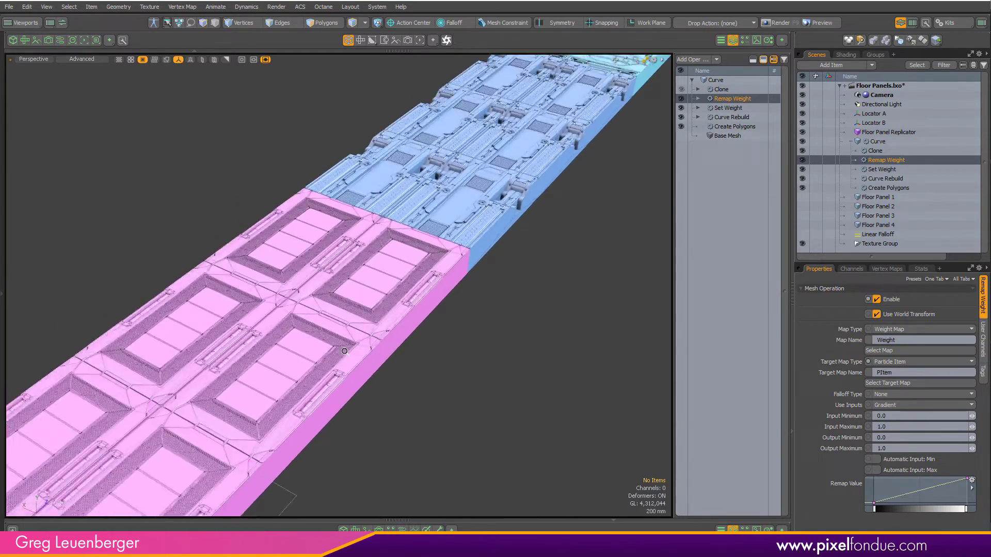
ctrl+alt+drag(345, 351, 517, 278)
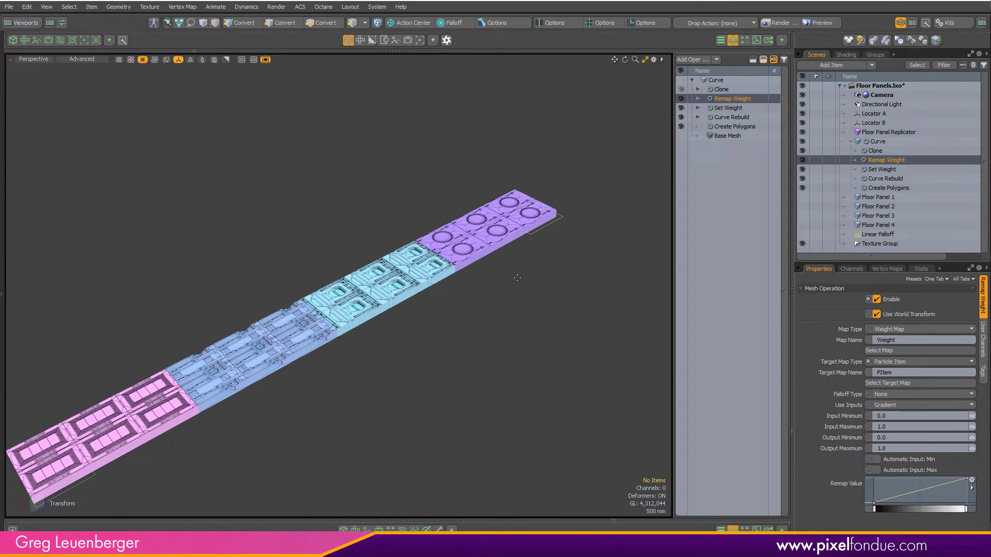
Extend the floor by moving Locator B along Z to about 14.1 m, and shorten it by setting Z to 7 m
click(559, 221)
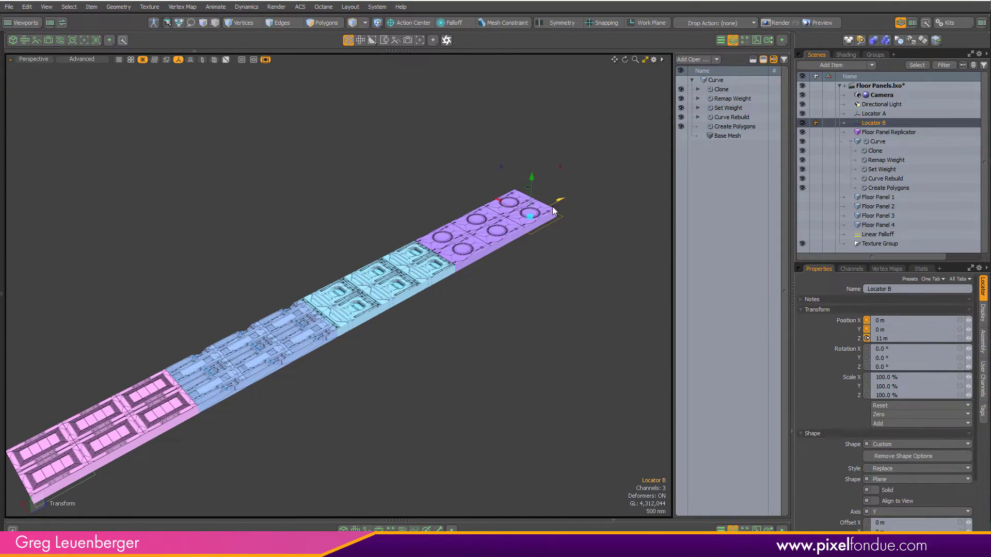
drag(553, 209, 648, 149)
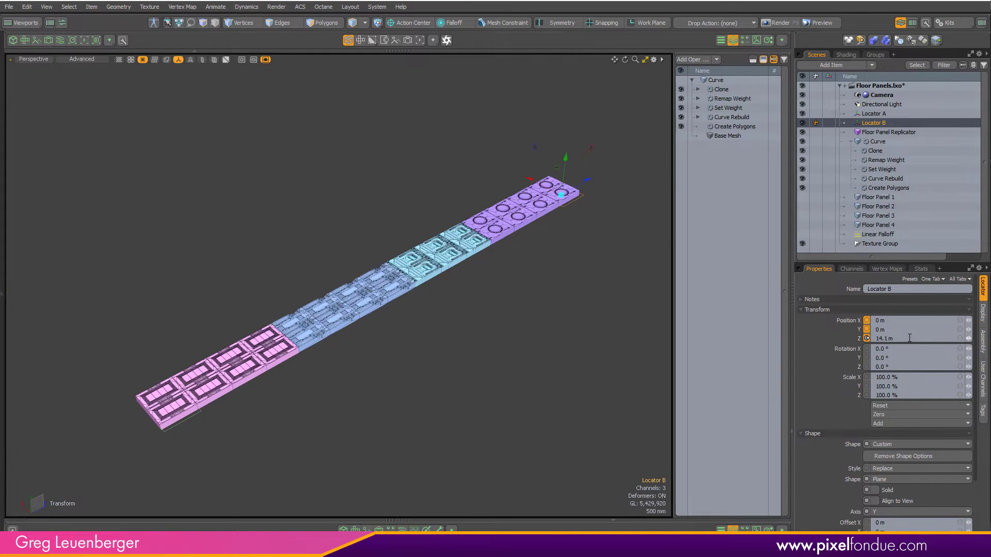
double_click(909, 338)
text(7)
key(Return)
alt+shift+drag(324, 262, 472, 302)
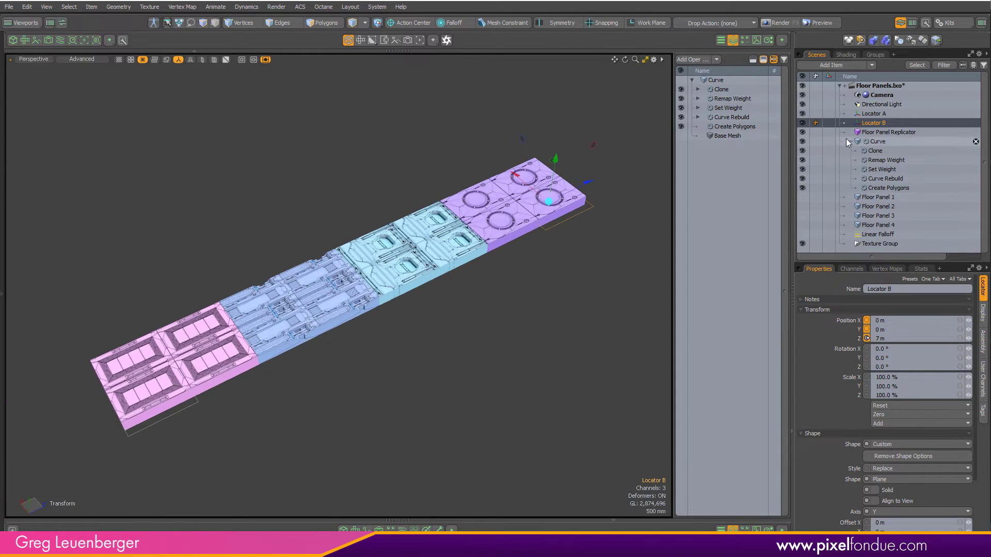
Hide the Floor Panel Replicator and display the schematic below the 3D view
click(802, 132)
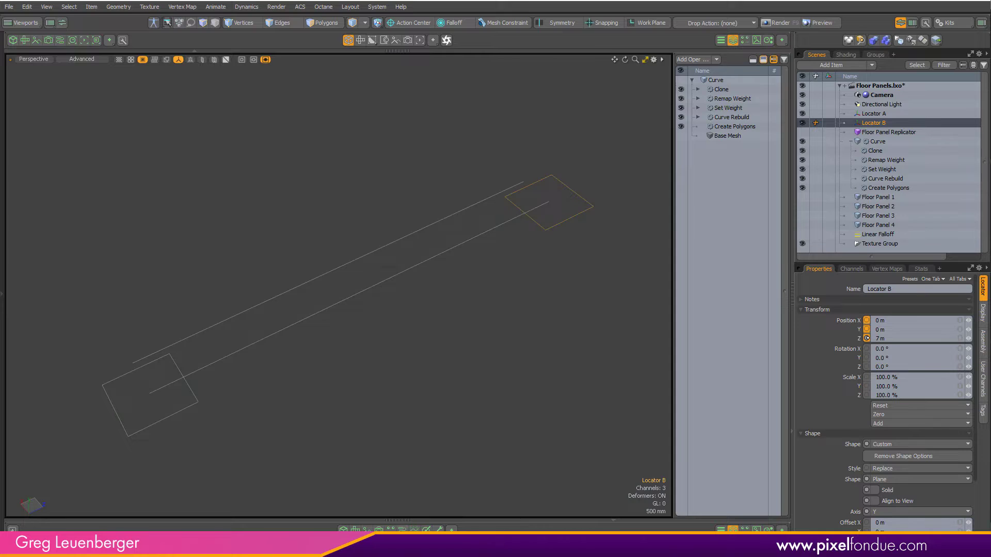
click(402, 531)
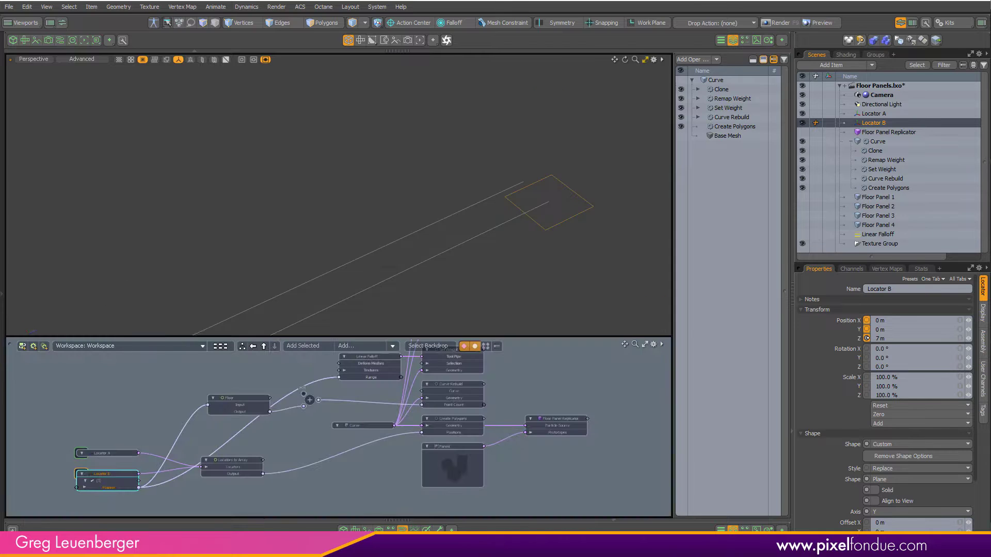
Disable the curve's Clone, Remap Weight, Set Weight and Curve Rebuild operations, leaving only Create Polygons enabled
click(718, 81)
drag(681, 90, 681, 118)
click(731, 127)
alt+drag(476, 285, 334, 219)
key(ctrl+3)
click(395, 244)
Examine the curve between the two locators and select the Locators to Array node they feed in the schematic
alt+shift+drag(417, 256, 425, 269)
ctrl+alt+drag(476, 270, 438, 260)
alt+drag(236, 429, 401, 405)
ctrl+alt+drag(277, 434, 304, 440)
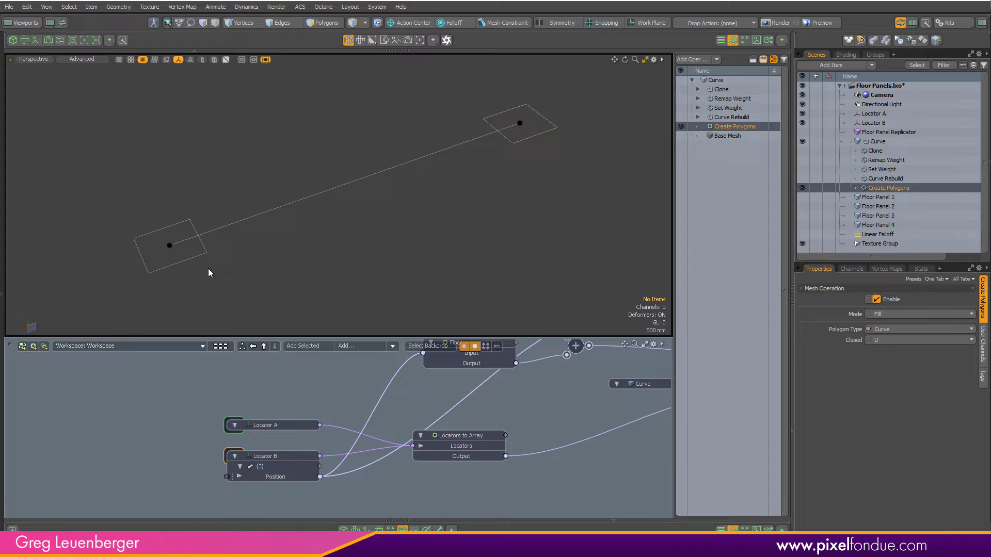
ctrl+alt+drag(169, 263, 203, 259)
ctrl+alt+drag(432, 234, 374, 267)
alt+shift+drag(374, 268, 175, 336)
ctrl+alt+drag(467, 186, 397, 201)
alt+shift+drag(398, 201, 460, 172)
ctrl+alt+drag(314, 433, 354, 436)
alt+drag(355, 437, 356, 430)
middle_drag(356, 430, 263, 408)
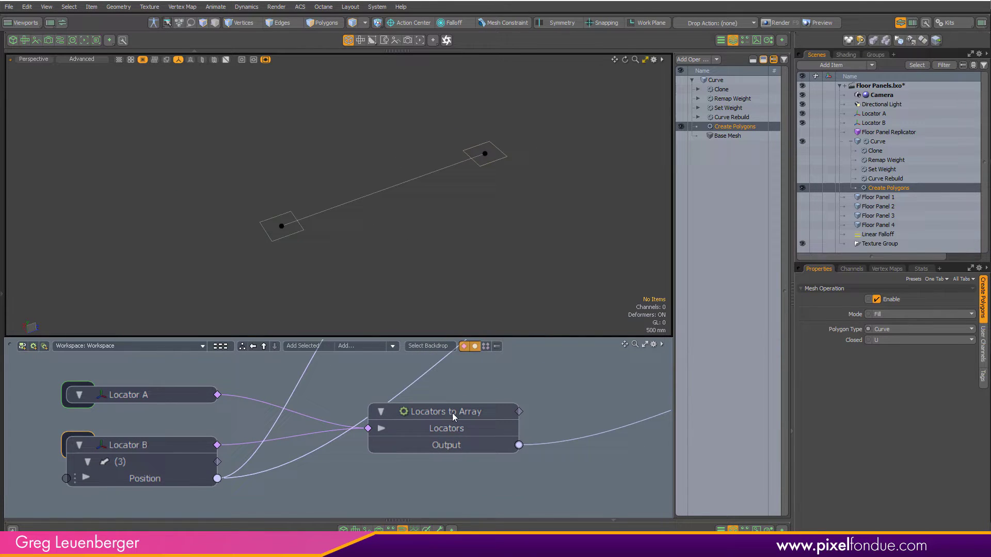
click(456, 415)
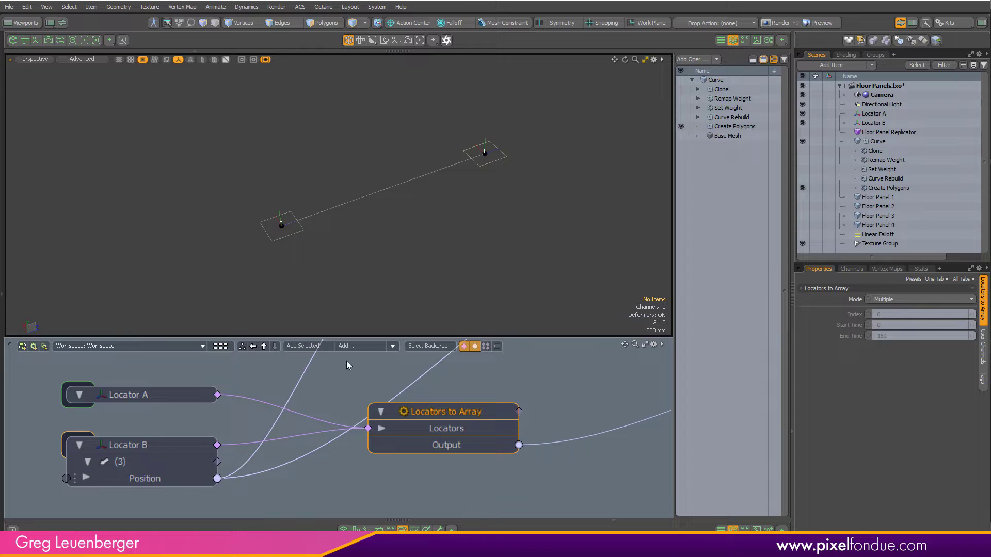
Search the items that can be added to the schematic for "arra" and review the array channel modifiers
click(363, 346)
text(arra)
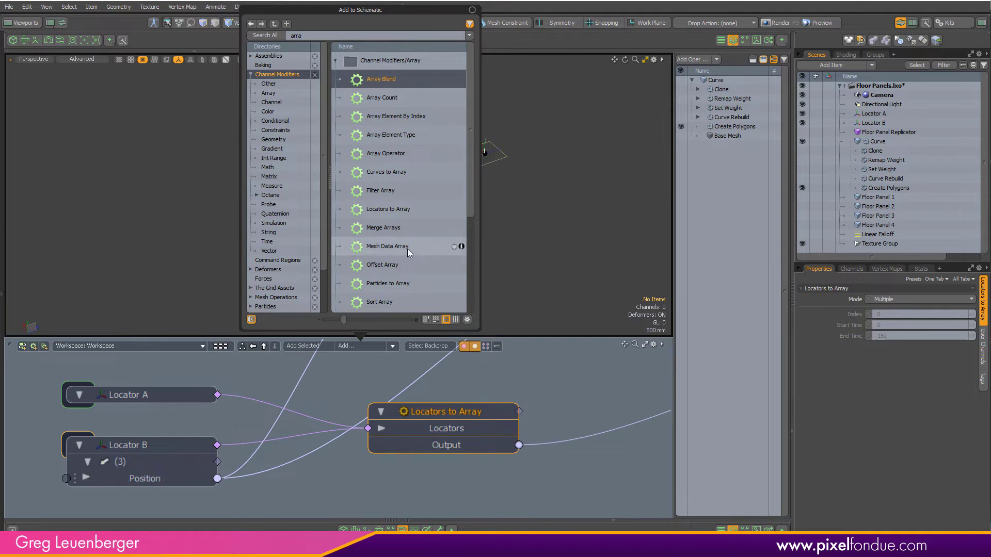
click(365, 491)
alt+drag(399, 477, 381, 473)
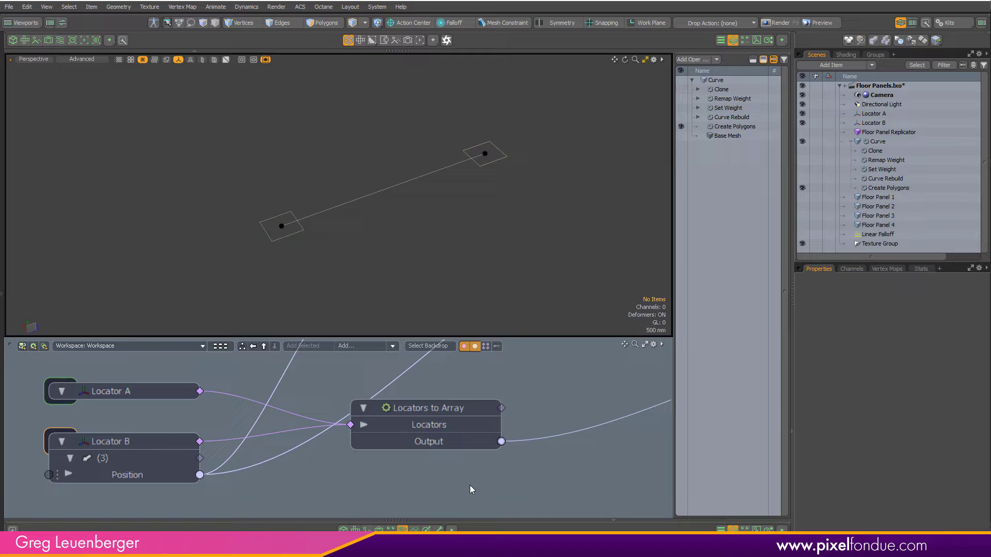
Examine the Create Polygons node's Geometry and Positions inputs together with the Curve node connected to it
ctrl+alt+drag(558, 477, 223, 518)
scroll(523, 425, up, 2)
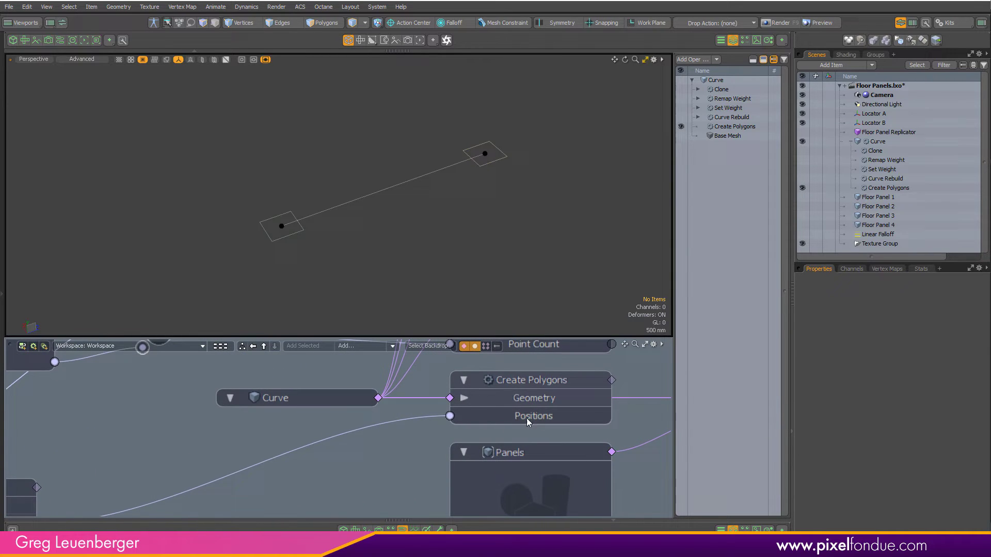
click(531, 394)
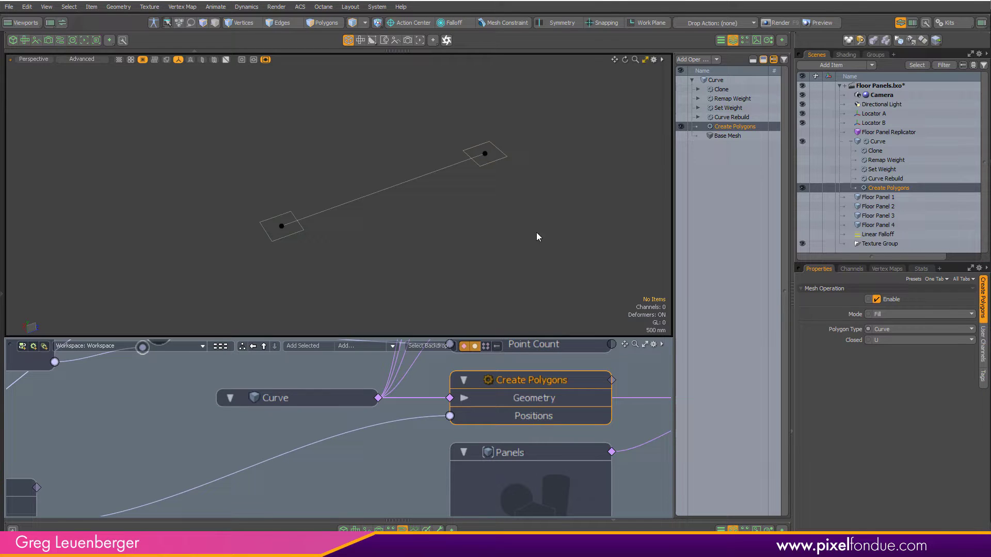
click(297, 401)
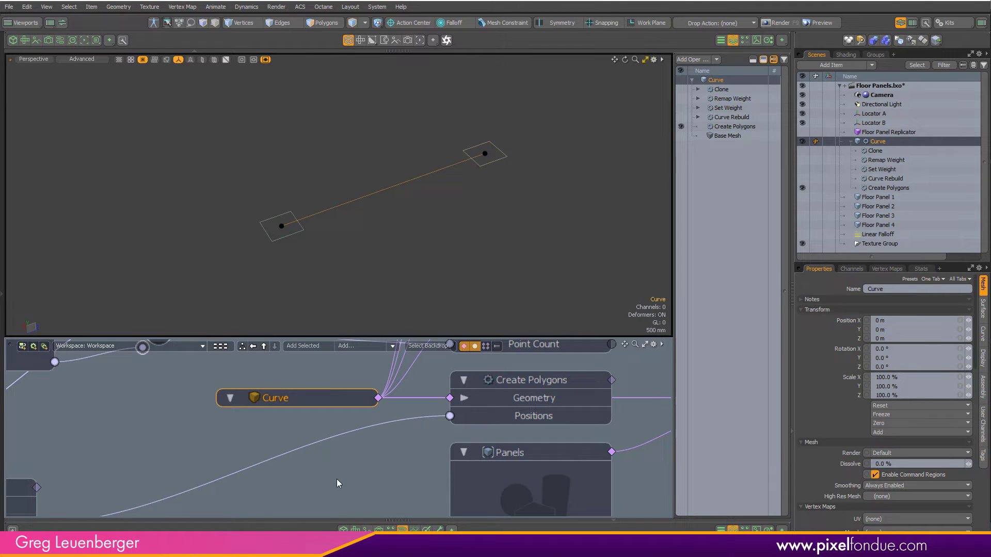
ctrl+alt+drag(335, 236, 332, 242)
ctrl+alt+drag(537, 137, 506, 132)
click(567, 387)
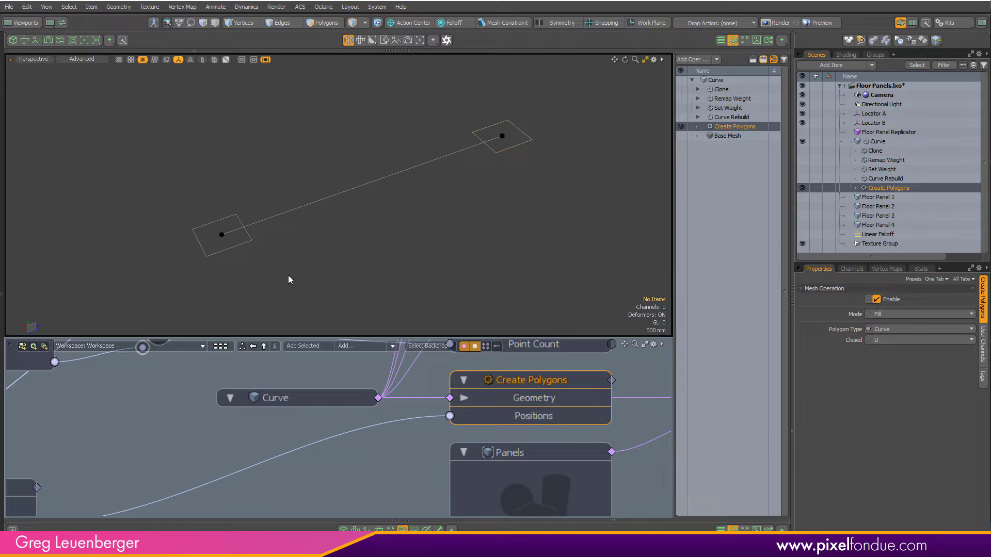
Enable the Curve Rebuild operation and inspect its Point Count input in the schematic
click(733, 117)
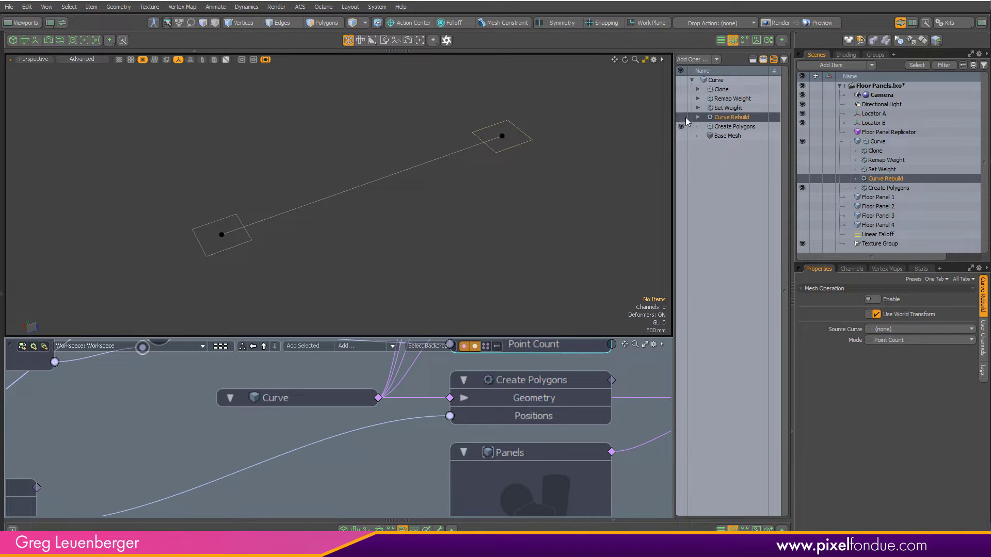
click(680, 118)
scroll(355, 181, up, 1)
mouse_move(354, 181)
ctrl+alt+mouse_down()
mouse_move(380, 181)
mouse_move(370, 181)
ctrl+alt+mouse_up()
alt+drag(522, 356, 506, 426)
scroll(508, 390, up, 1)
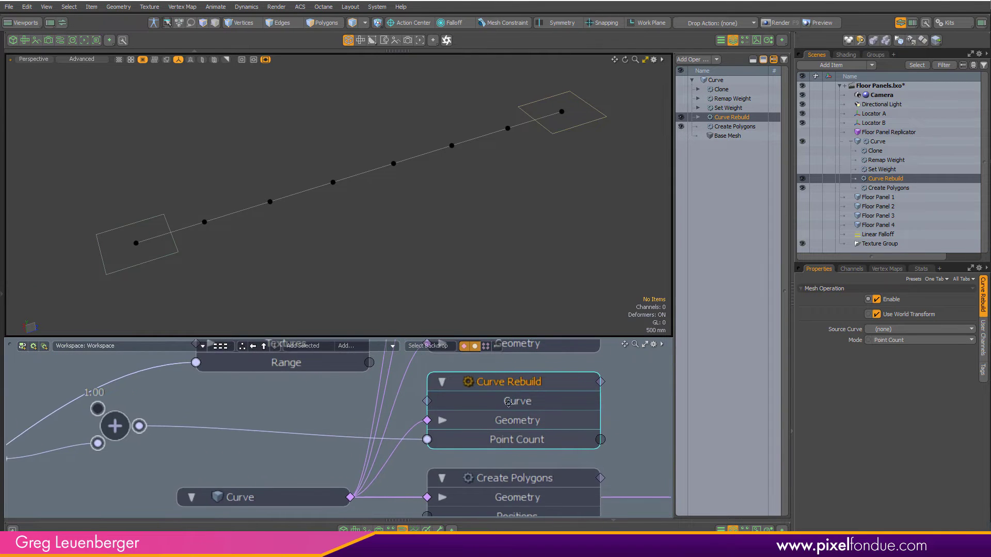
Select Locator B in the schematic and make the Floor Panel Replicator visible
alt+drag(509, 390, 523, 399)
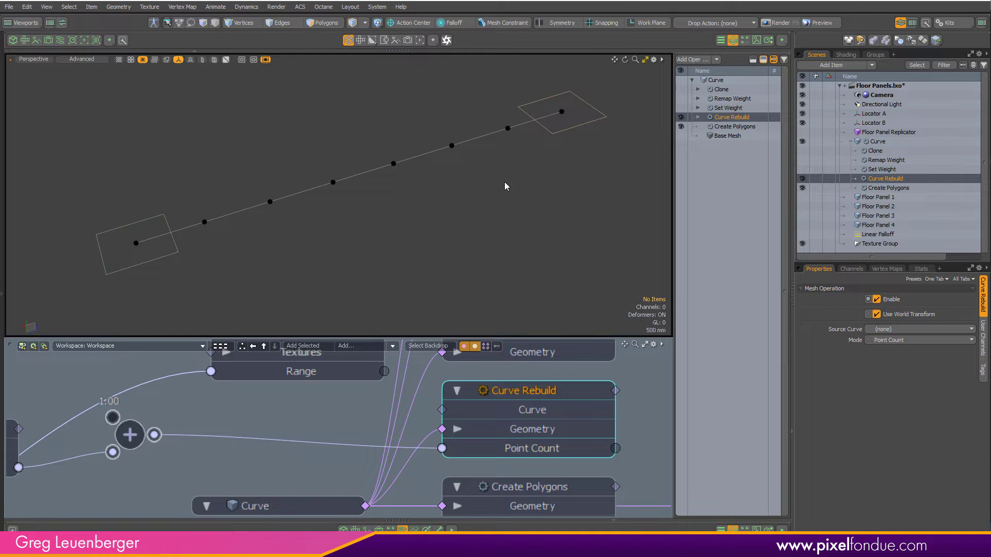
middle_drag(249, 459, 664, 400)
scroll(555, 429, down, 6)
middle_drag(555, 428, 530, 360)
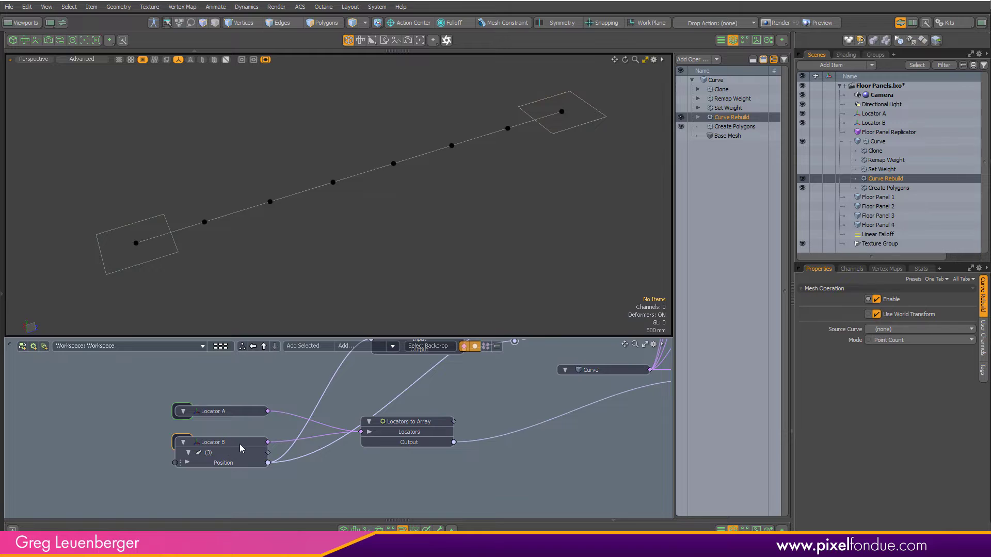
click(240, 448)
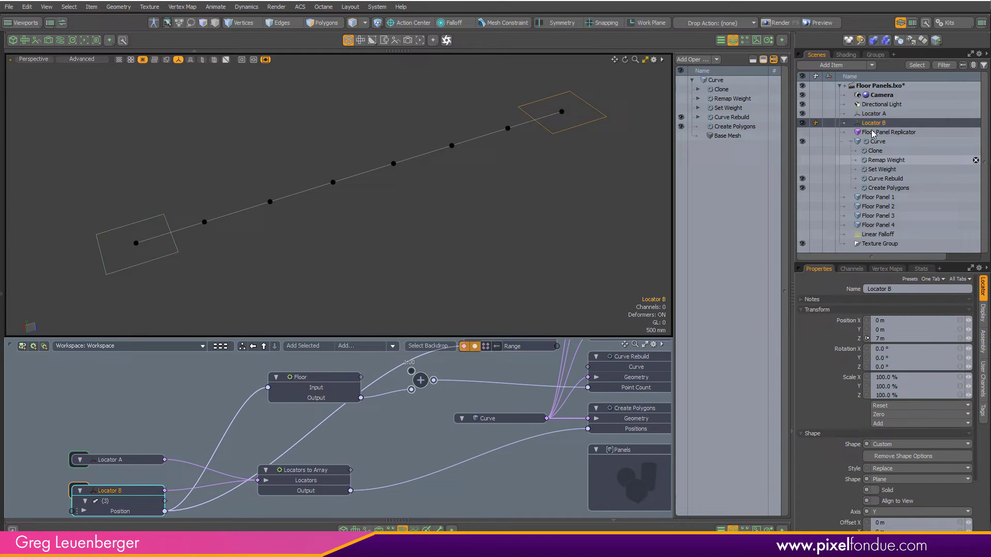
click(802, 132)
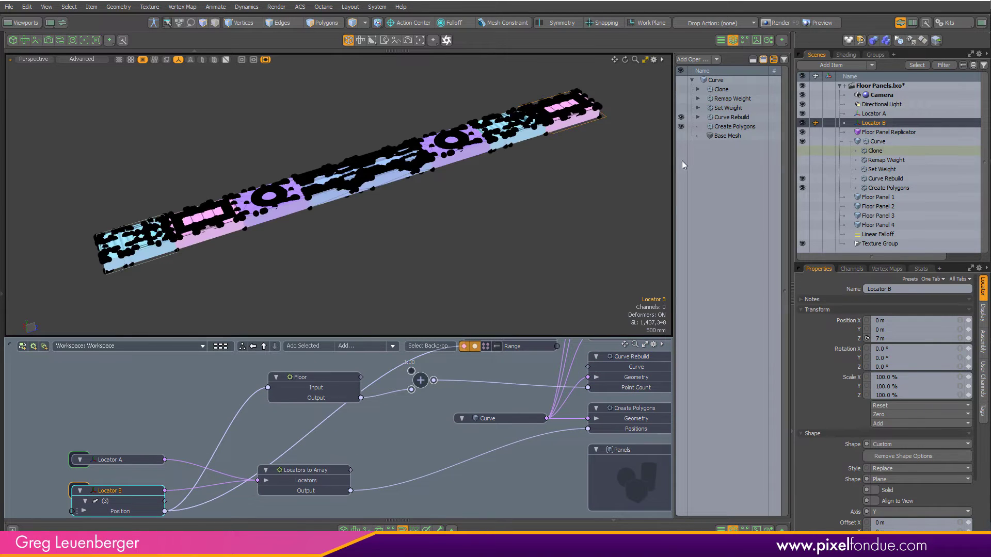
Examine the replicated panels from end to end and trace Locator B's Position output to the Floor node
scroll(158, 236, up, 5)
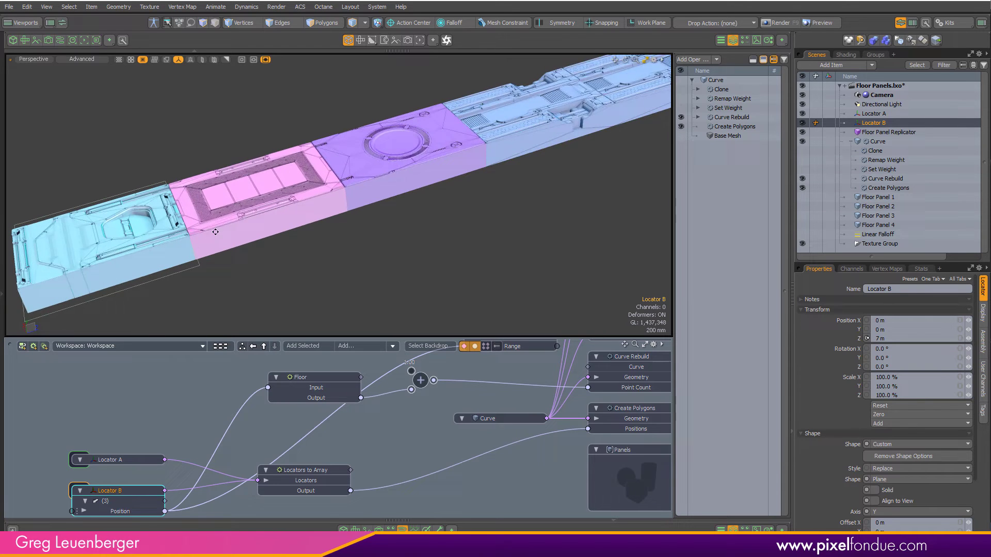
alt+shift+drag(300, 277, 328, 271)
scroll(328, 271, down, 3)
scroll(146, 487, up, 3)
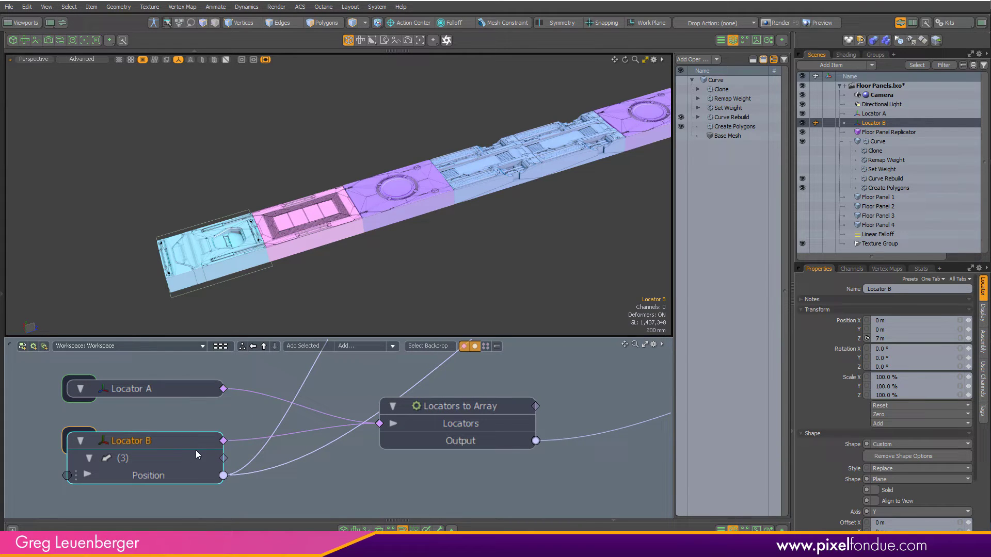
scroll(352, 474, down, 3)
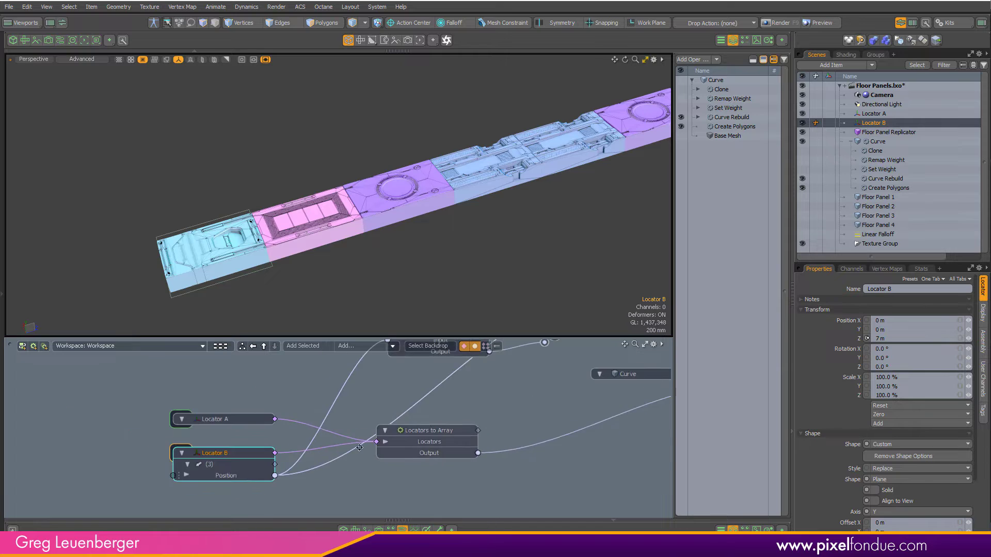
alt+drag(427, 377, 348, 393)
scroll(149, 498, up, 1)
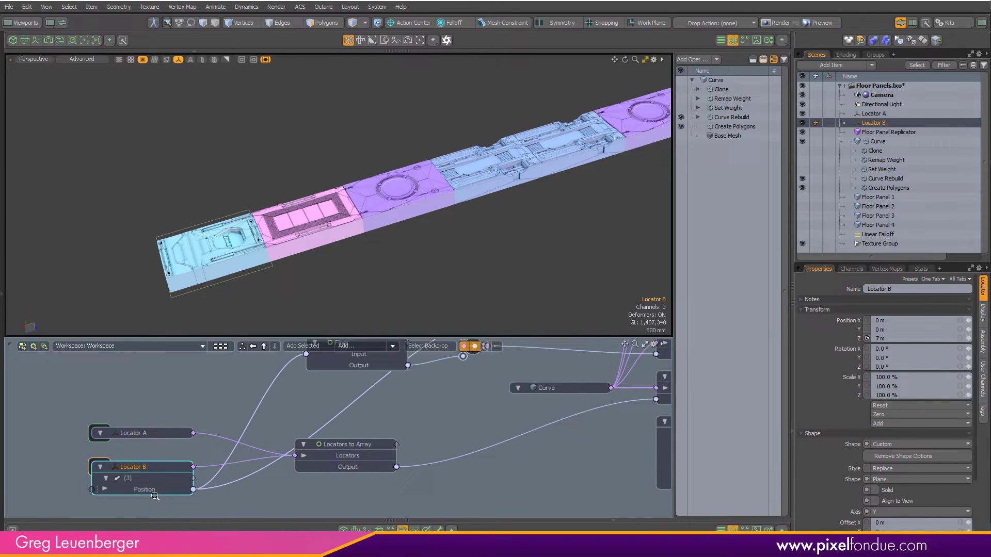
scroll(149, 498, up, 3)
alt+shift+drag(614, 210, 253, 310)
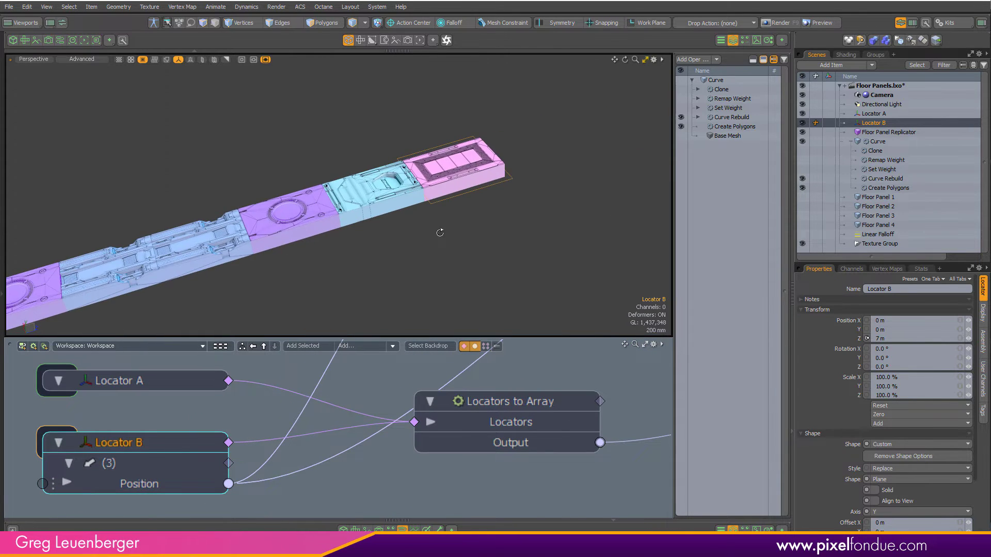
scroll(268, 464, down, 2)
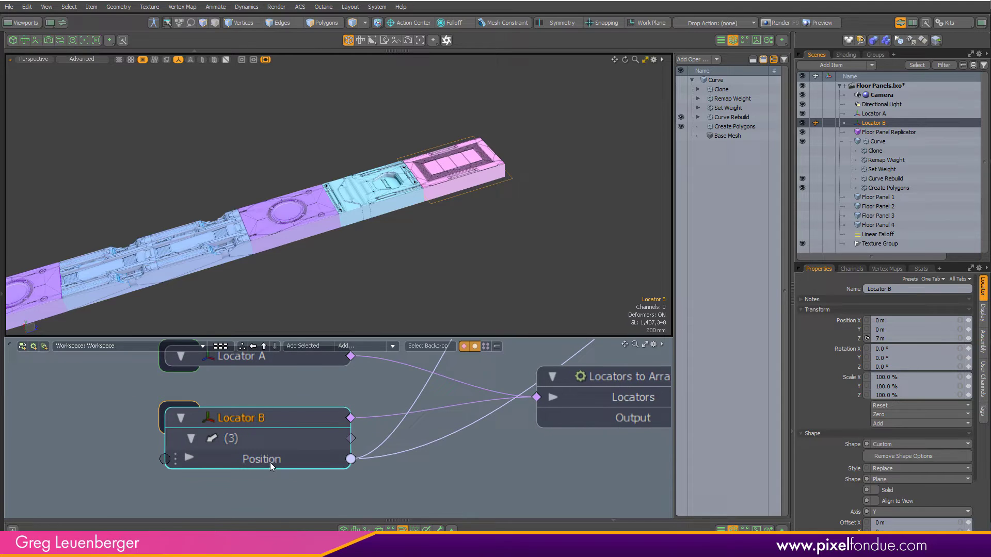
scroll(269, 464, down, 1)
scroll(397, 408, up, 4)
alt+drag(396, 408, 292, 482)
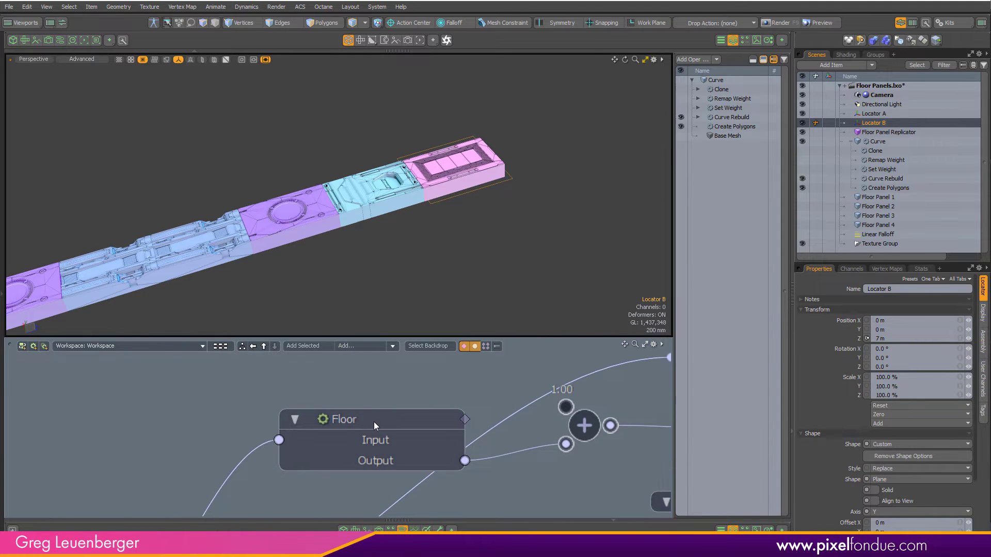
Select the Floor node and search the items that can be added to the schematic for "math" to review the math modifiers
click(374, 423)
alt+drag(372, 401, 293, 396)
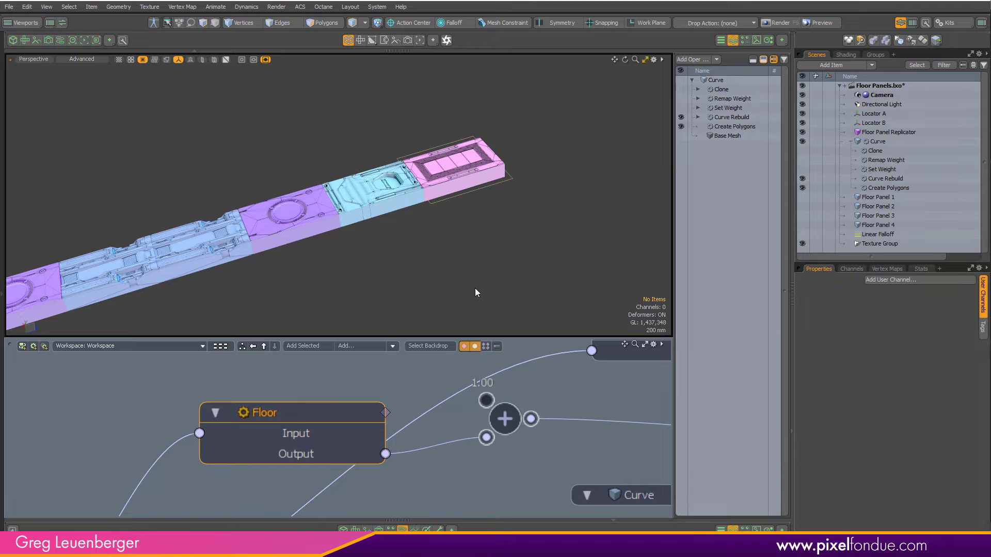
click(364, 346)
text(math)
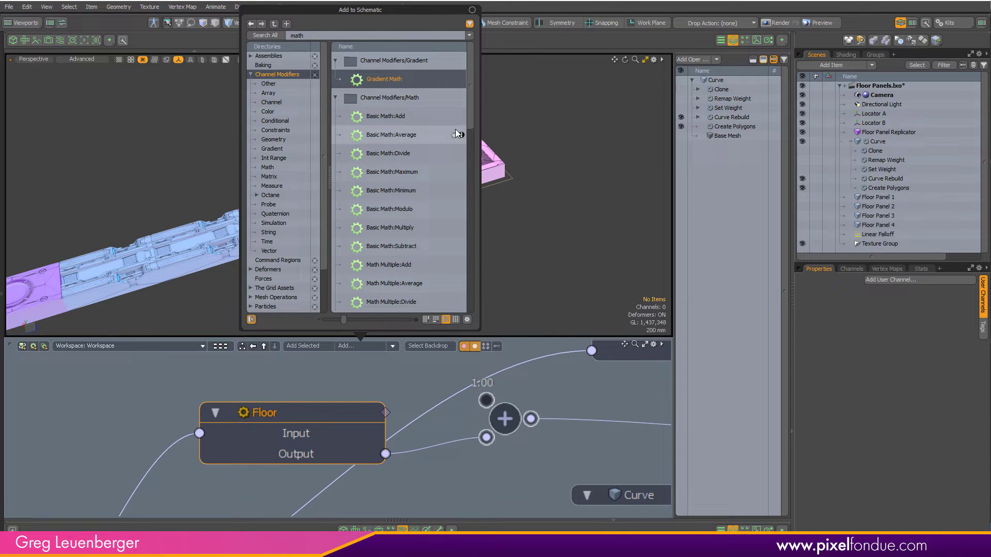
scroll(462, 175, down, 5)
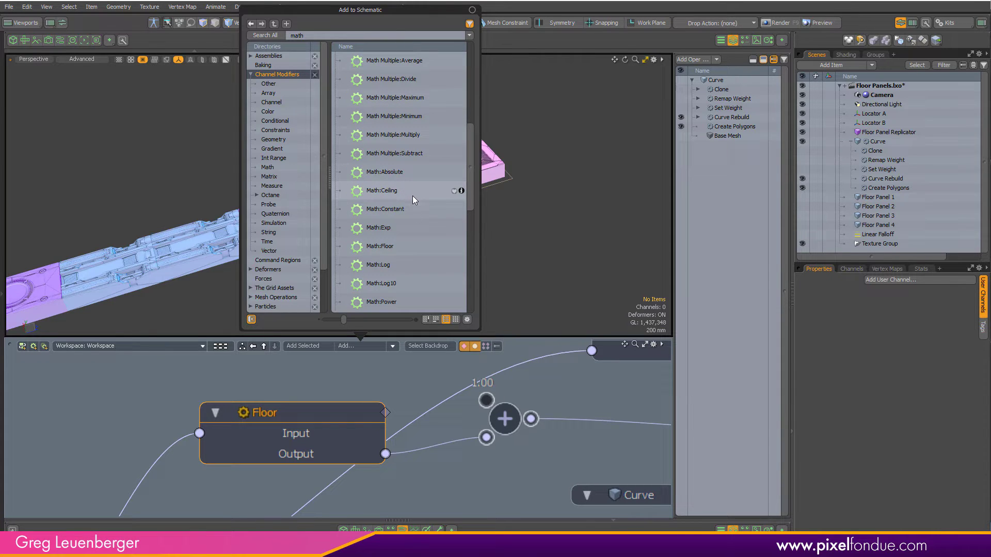
click(534, 94)
Select Locator B, show its transform properties and move it outward along Z to about 7.15 m
alt+drag(390, 388, 460, 310)
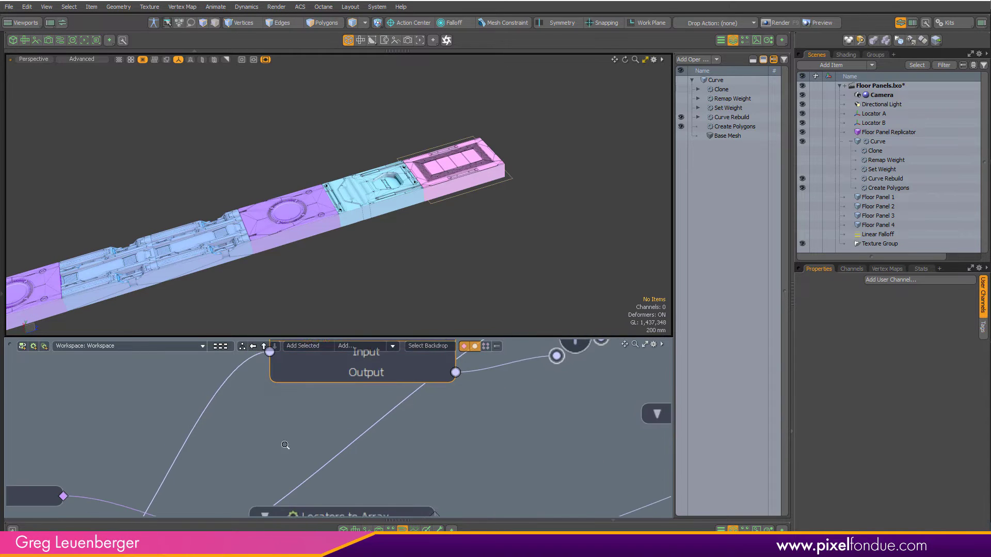
alt+drag(288, 447, 465, 313)
click(194, 436)
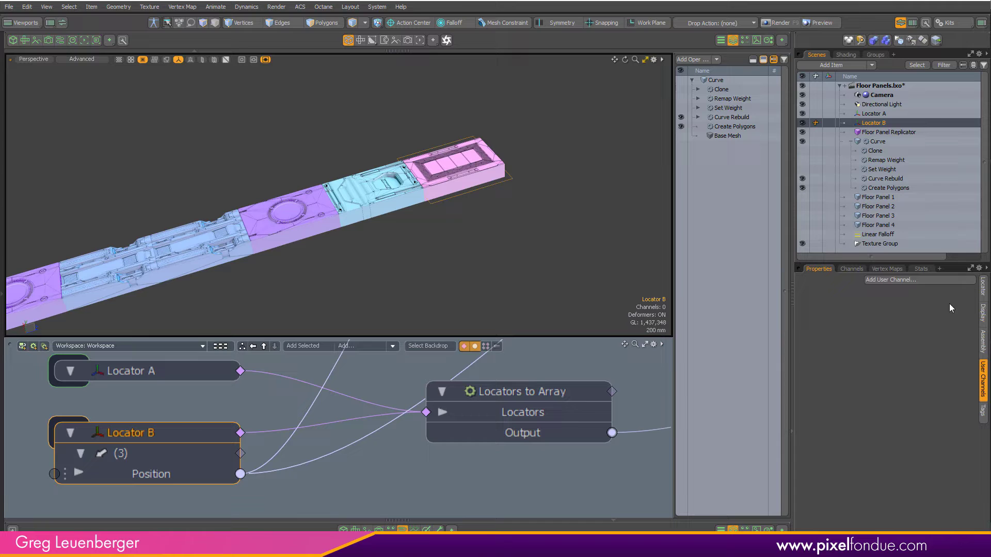
click(984, 293)
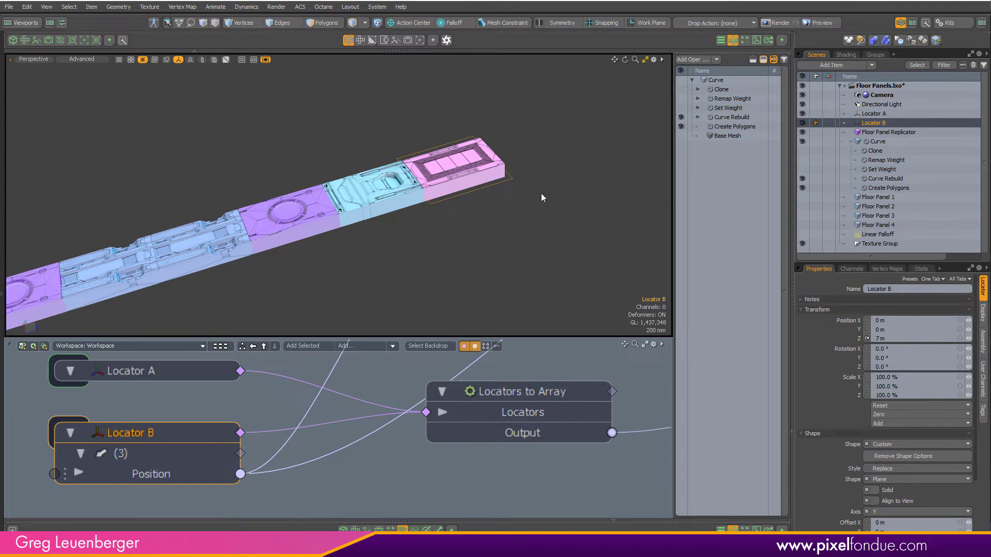
key(w)
drag(508, 154, 518, 147)
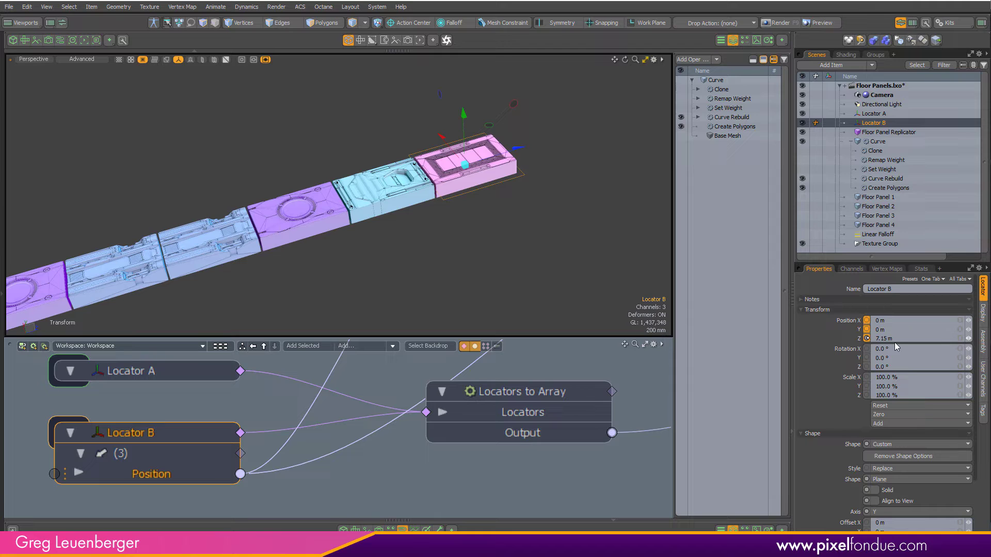
Inspect the channel values of the Floor node and of the Basic Math Add node it feeds
alt+drag(334, 405, 310, 488)
alt+drag(464, 362, 374, 416)
click(391, 413)
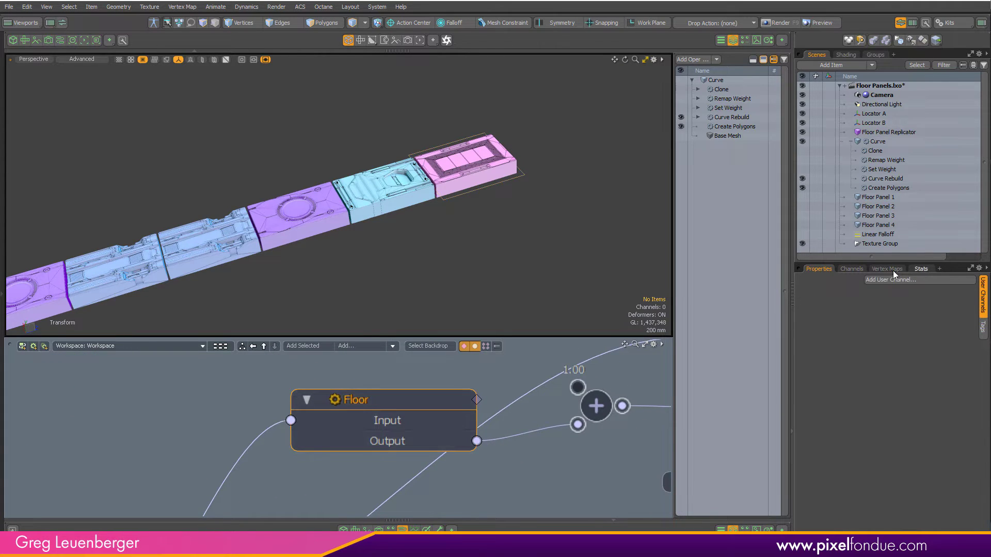
click(848, 269)
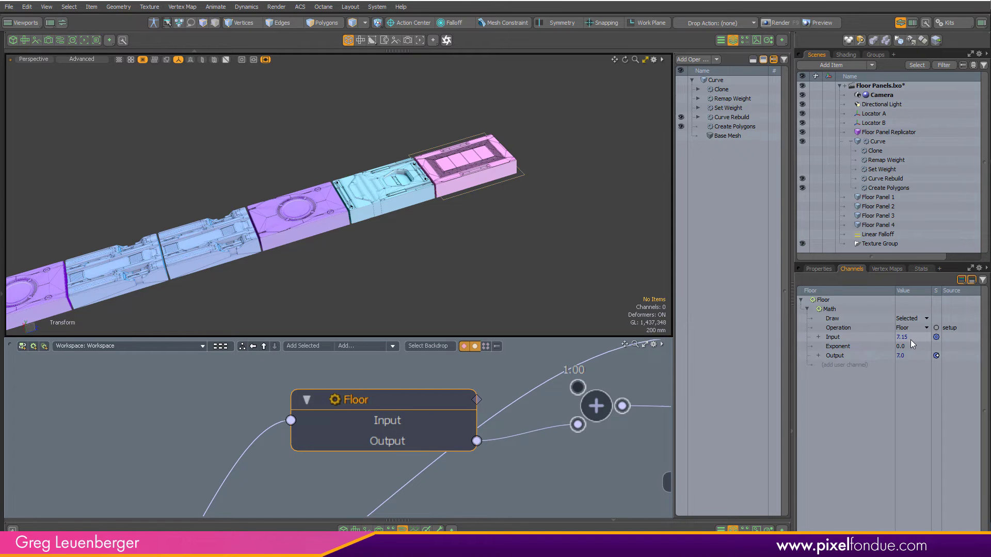
alt+drag(598, 386, 375, 426)
click(374, 445)
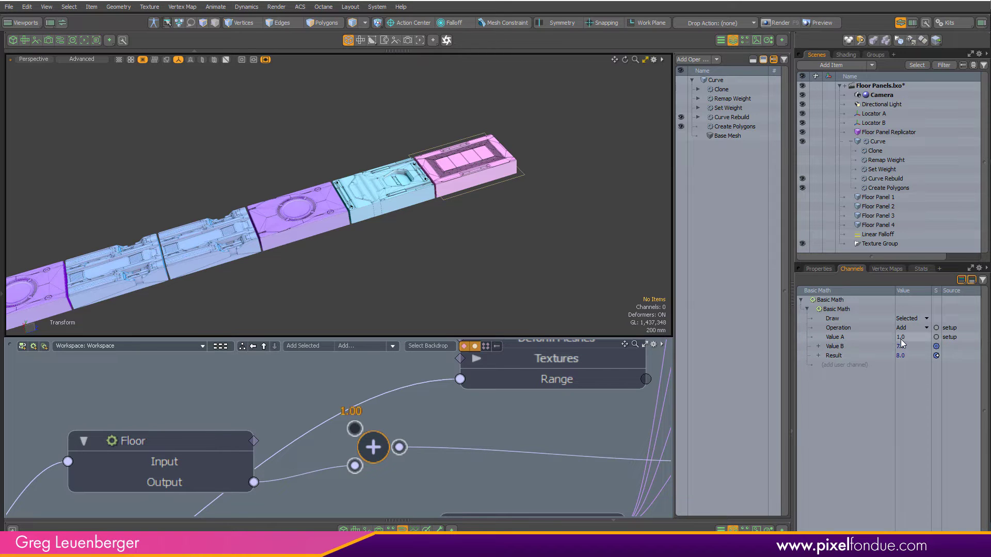
Trace the Add node's result to the Point Count input of the Curve Rebuild node
scroll(560, 439, down, 2)
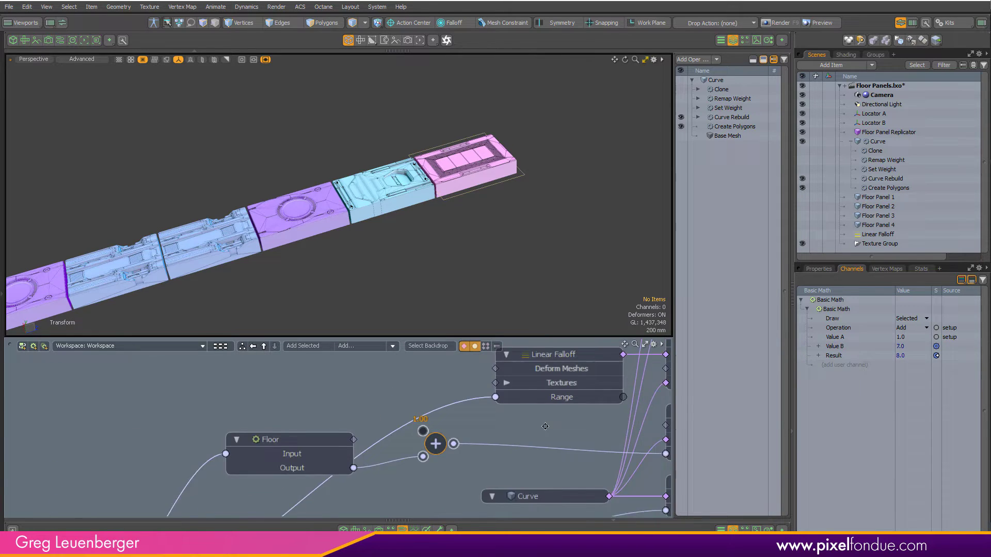
alt+drag(550, 429, 467, 435)
scroll(467, 435, up, 2)
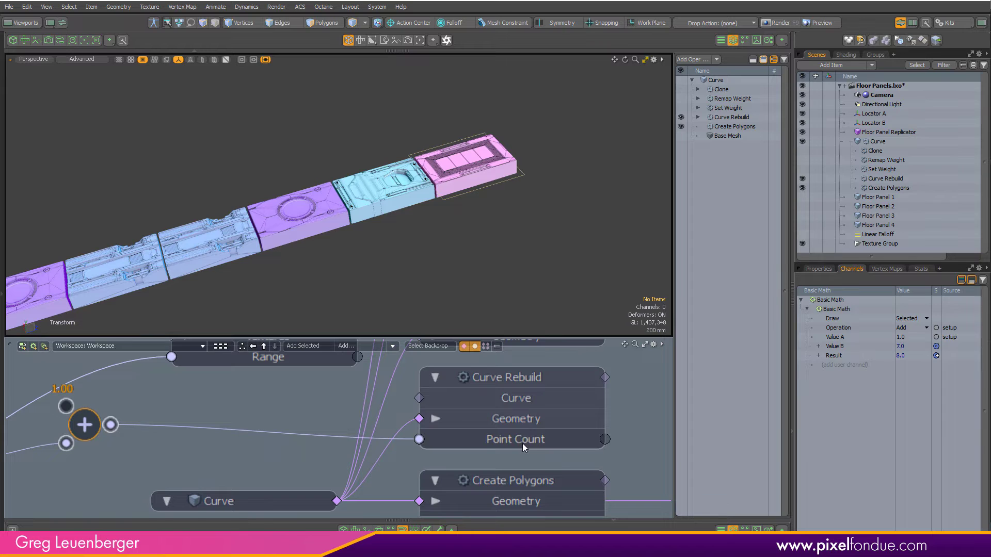
scroll(530, 444, down, 4)
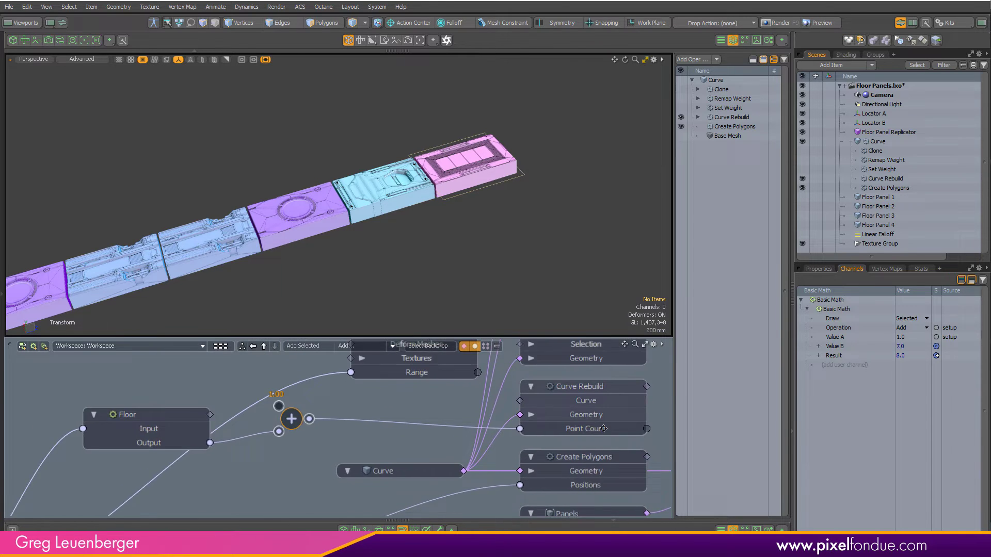
scroll(525, 238, down, 3)
Move Locator B along Z in to about 4.03 m and back out to about 7.13 m to vary the panel row
alt+shift+drag(525, 238, 592, 210)
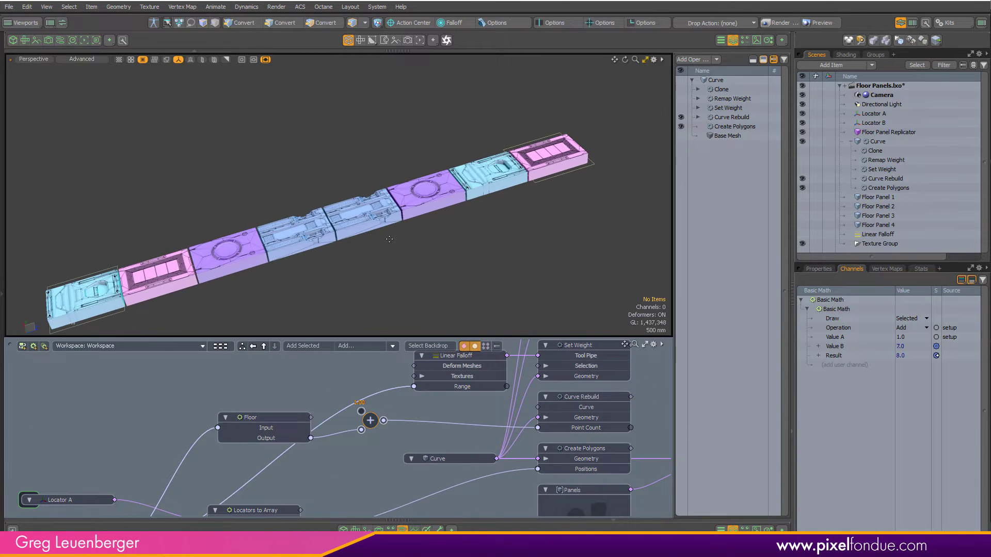
click(571, 163)
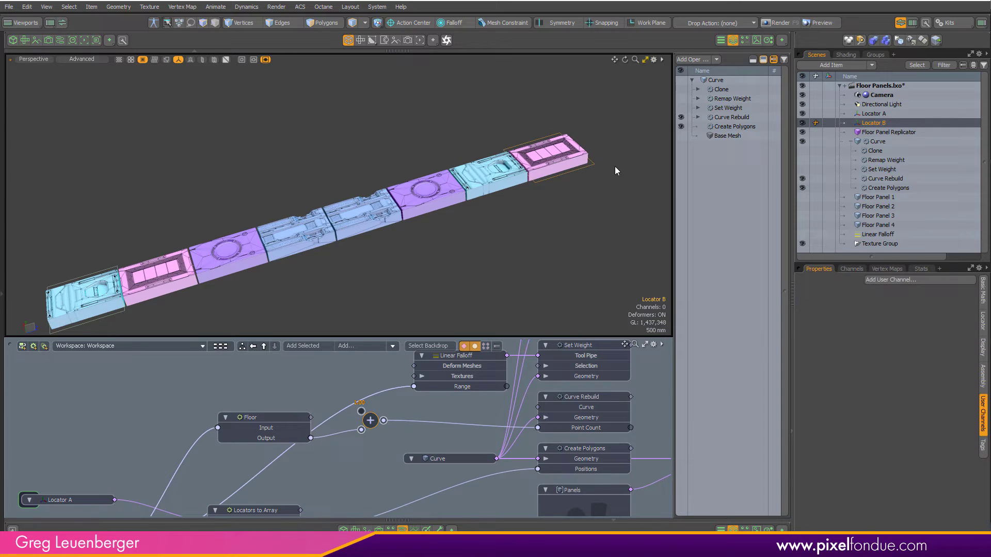
key(w)
drag(601, 149, 413, 197)
click(983, 321)
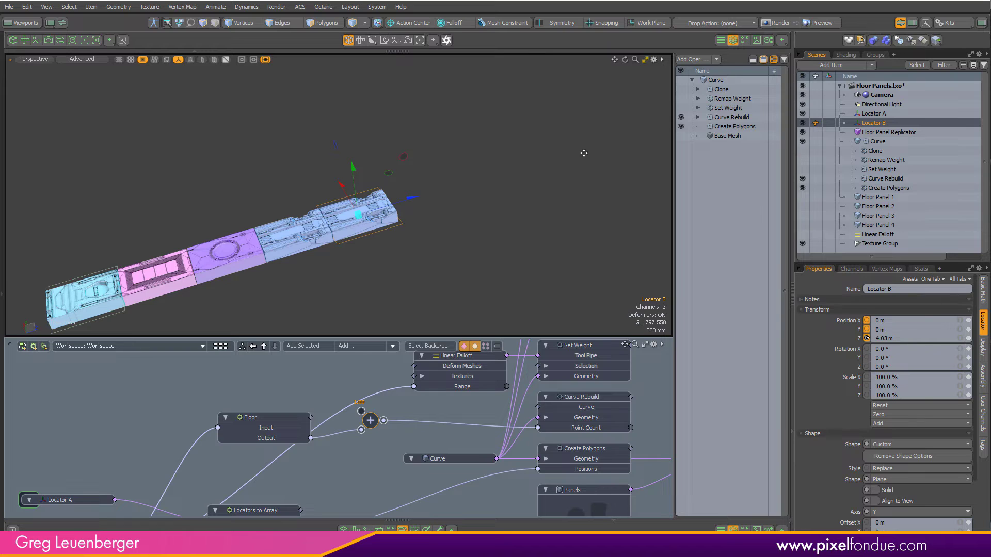
drag(406, 205, 594, 144)
Inspect the Set Weight node and make the Linear Falloff connected to its Tool Pipe visible in the viewport
alt+drag(552, 407, 459, 446)
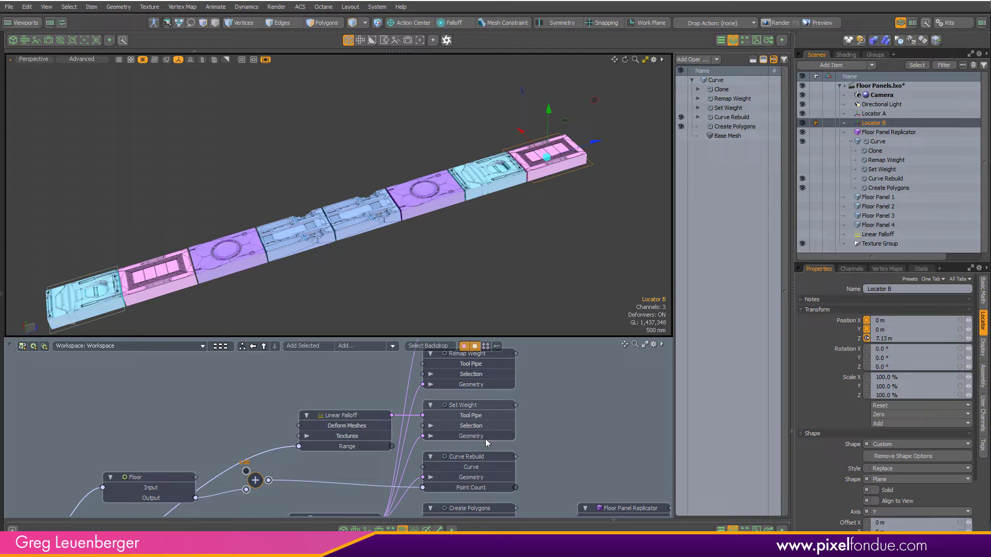
scroll(428, 436, up, 3)
click(493, 395)
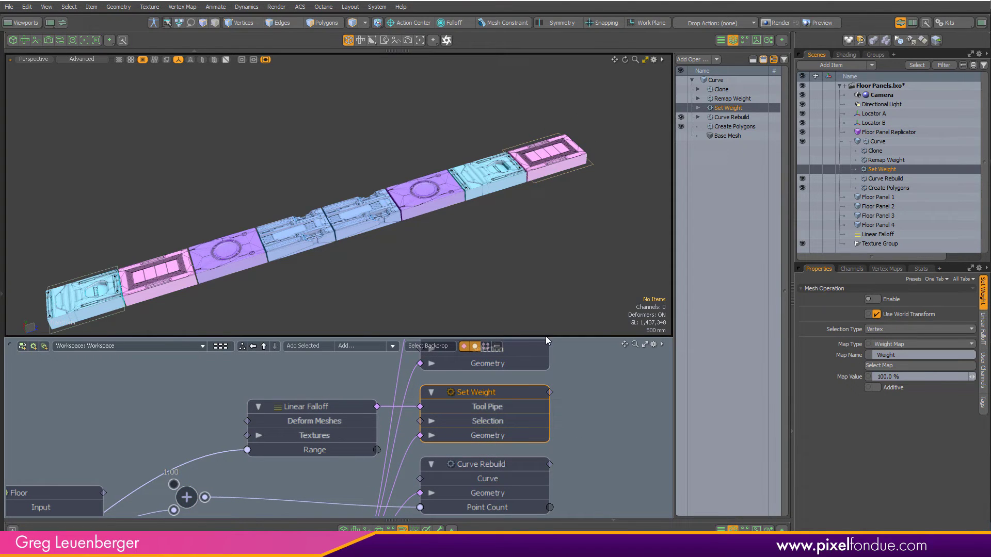
key(ctrl+3)
click(485, 235)
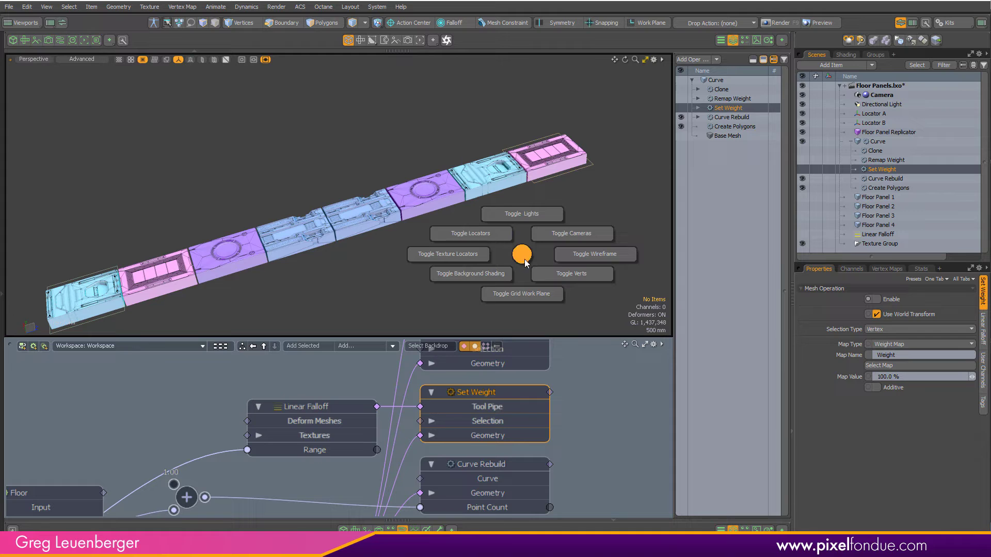
click(824, 235)
click(803, 235)
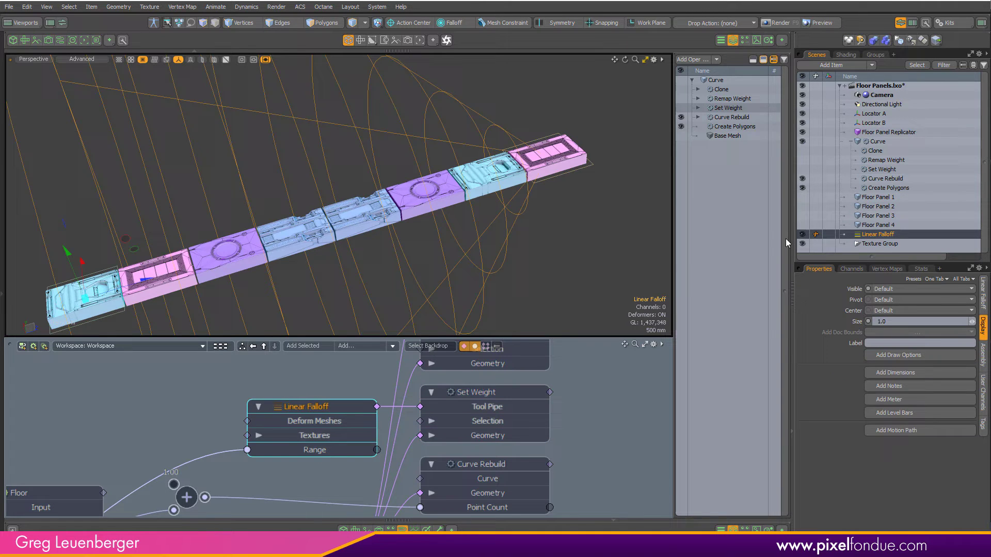
ctrl+alt+drag(589, 253, 491, 199)
Select the Set Weight node and enable its mesh operation
scroll(538, 386, up, 2)
alt+drag(538, 385, 454, 435)
click(454, 435)
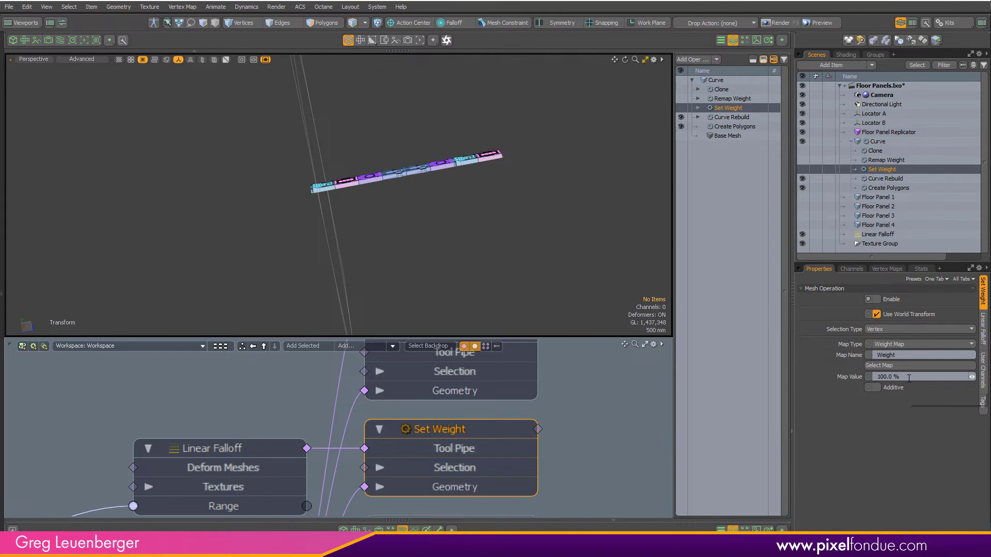
click(681, 108)
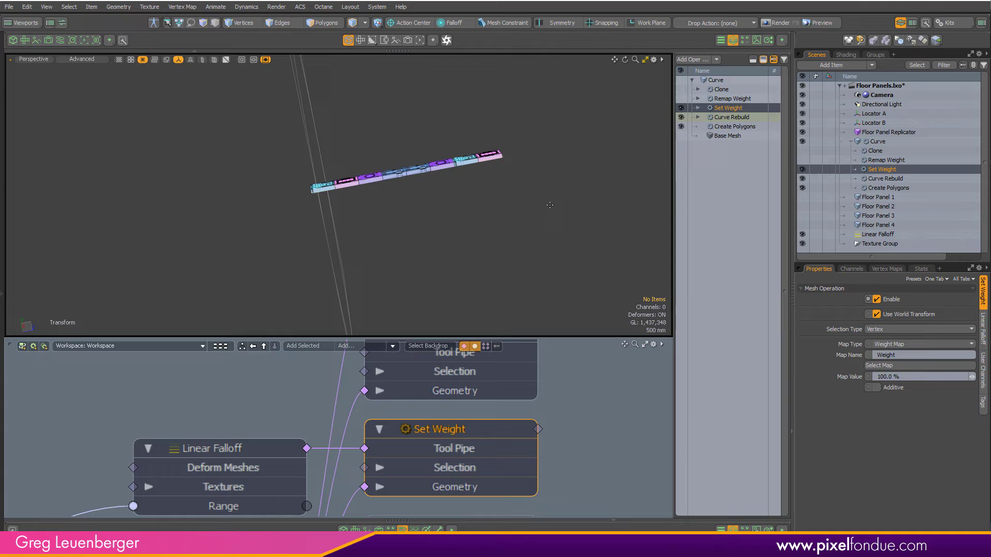
Hide the Floor Panel Replicator and display the curve's vertices between the two locators
alt+drag(552, 203, 544, 206)
scroll(491, 178, up, 4)
alt+drag(491, 177, 500, 252)
click(802, 132)
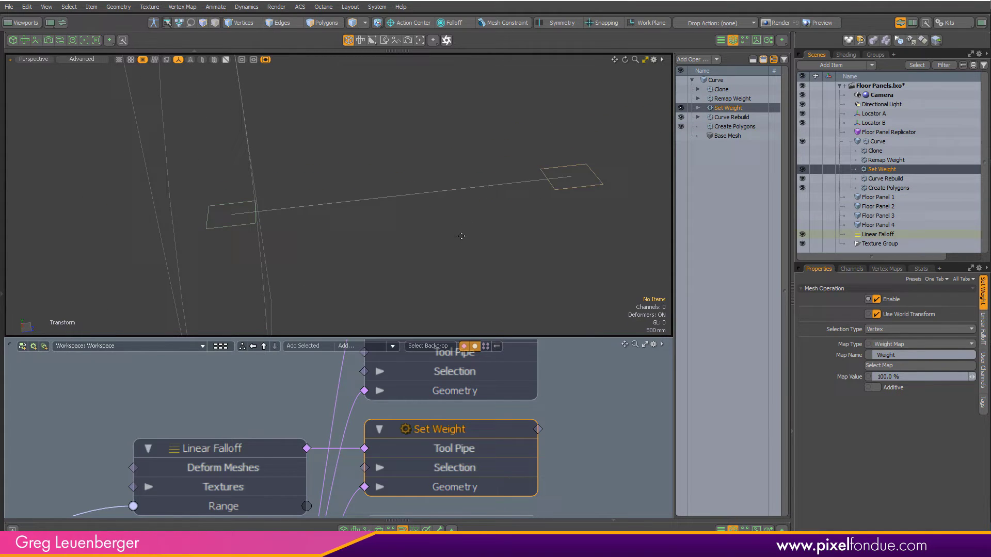
key(1)
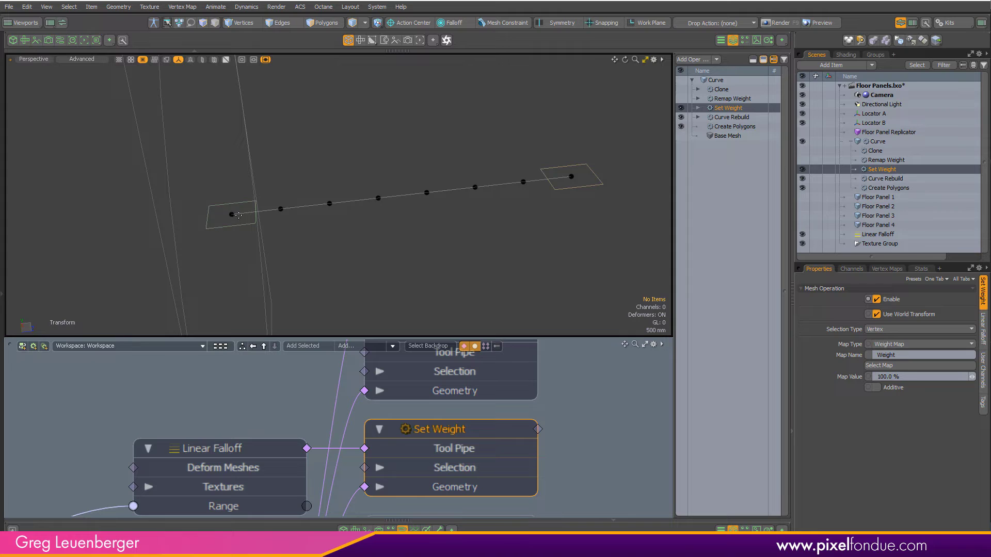
Select the Linear Falloff node and show its transform and falloff properties
ctrl+alt+drag(524, 220, 494, 224)
alt+drag(244, 452, 396, 394)
click(393, 394)
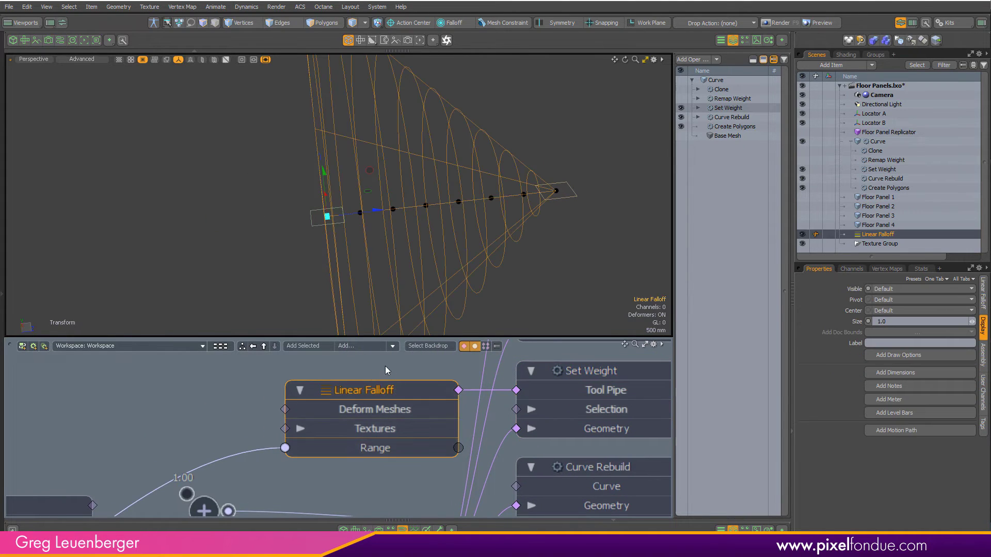
alt+drag(219, 448, 318, 379)
scroll(293, 406, down, 2)
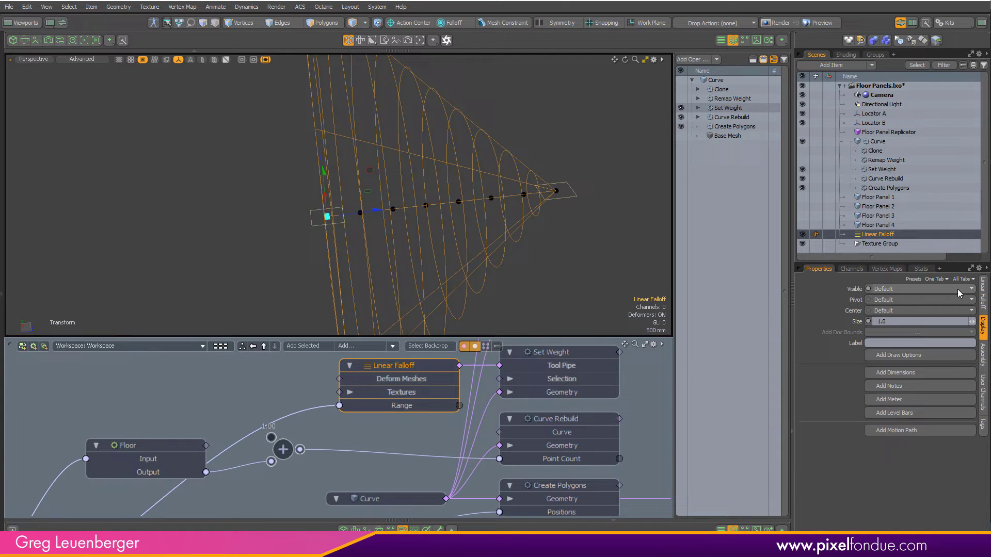
click(984, 304)
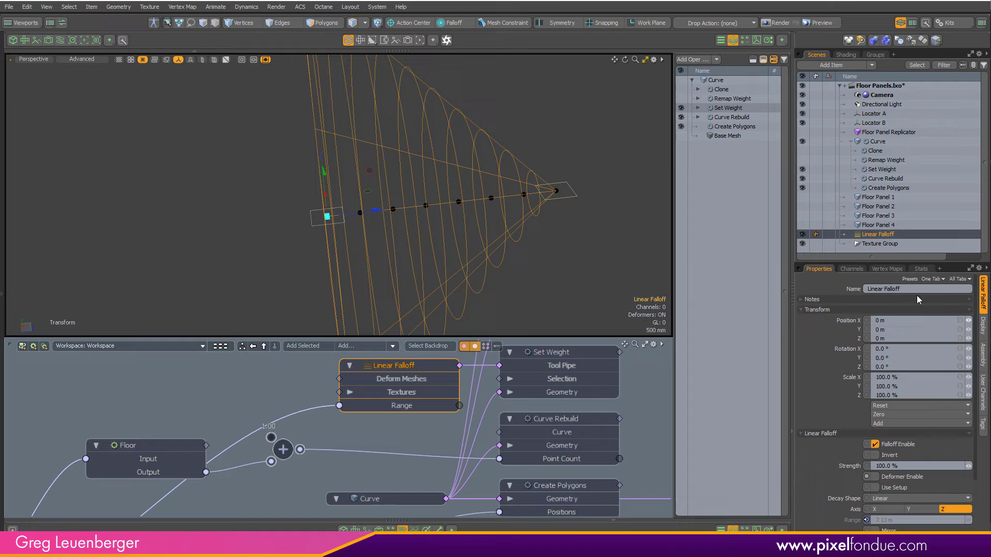
Trace the Linear Falloff's Range input back to Locator B and inspect the locator's Z position
middle_drag(338, 442, 574, 294)
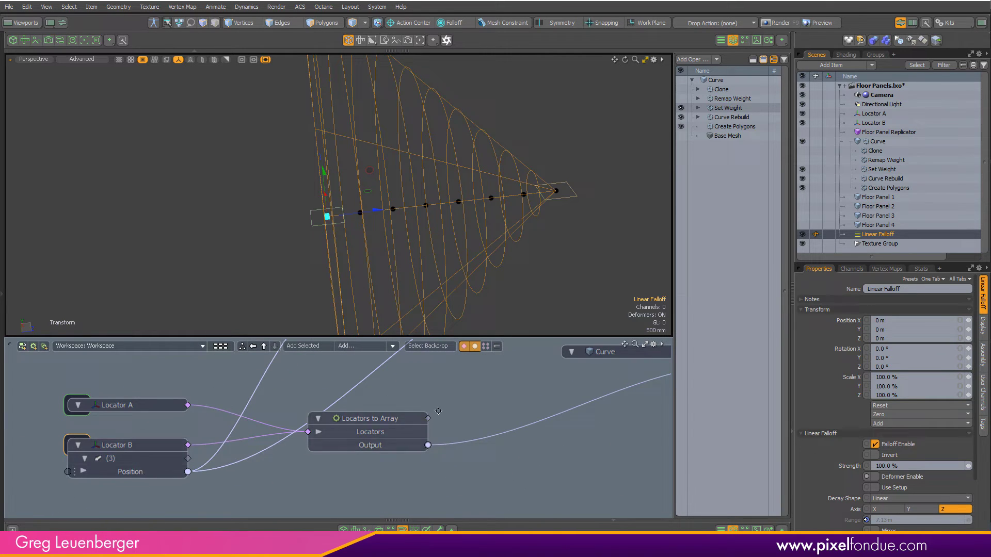
middle_drag(438, 409, 272, 488)
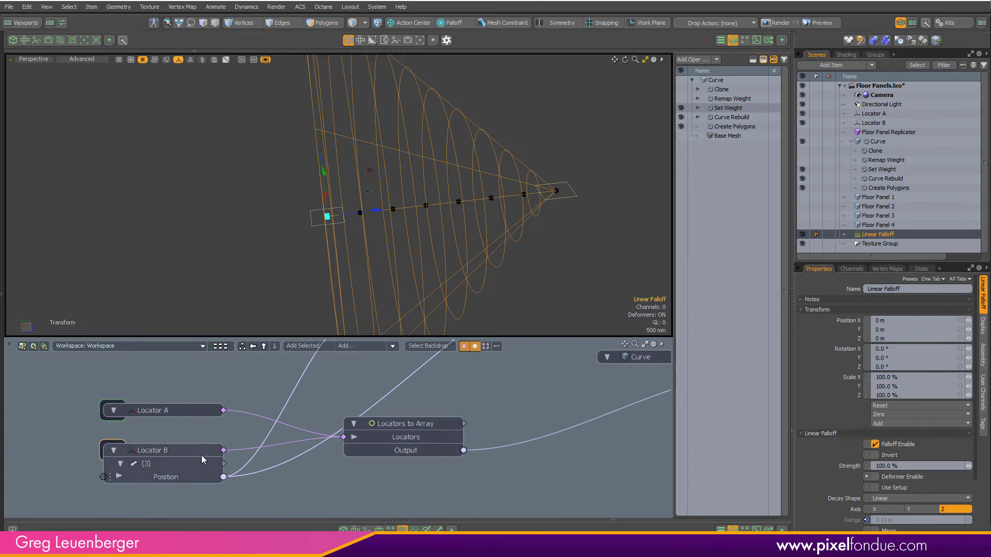
click(196, 466)
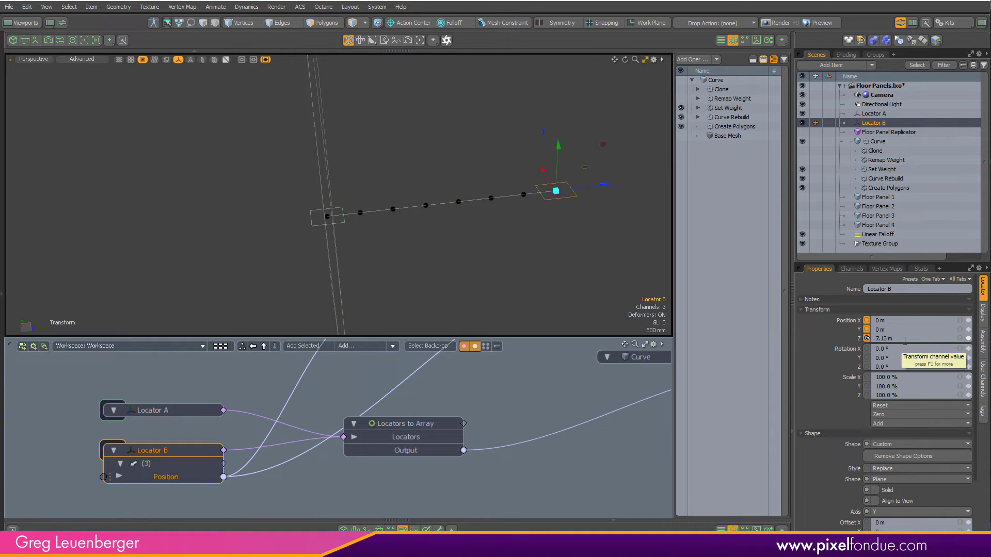
scroll(562, 209, up, 3)
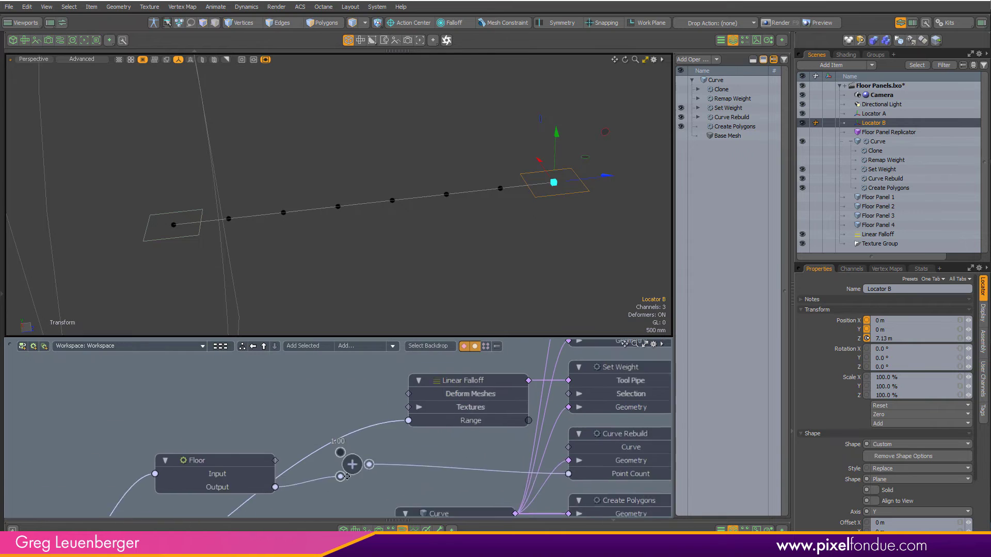
Examine how the Linear Falloff spans the curve's vertices between the locators and feeds the Set Weight node
click(445, 397)
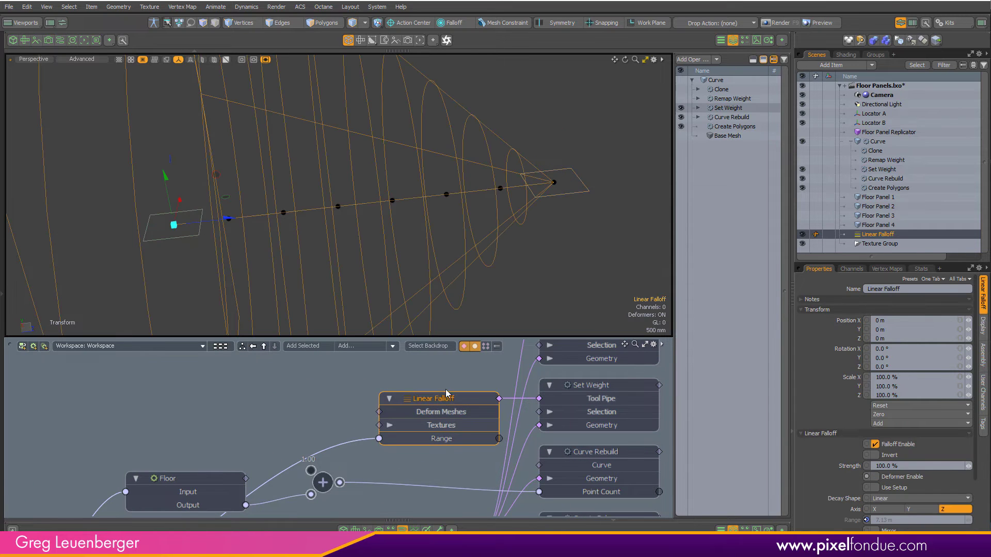
ctrl+alt+drag(558, 180, 546, 195)
ctrl+alt+drag(323, 193, 371, 208)
alt+shift+drag(394, 208, 421, 251)
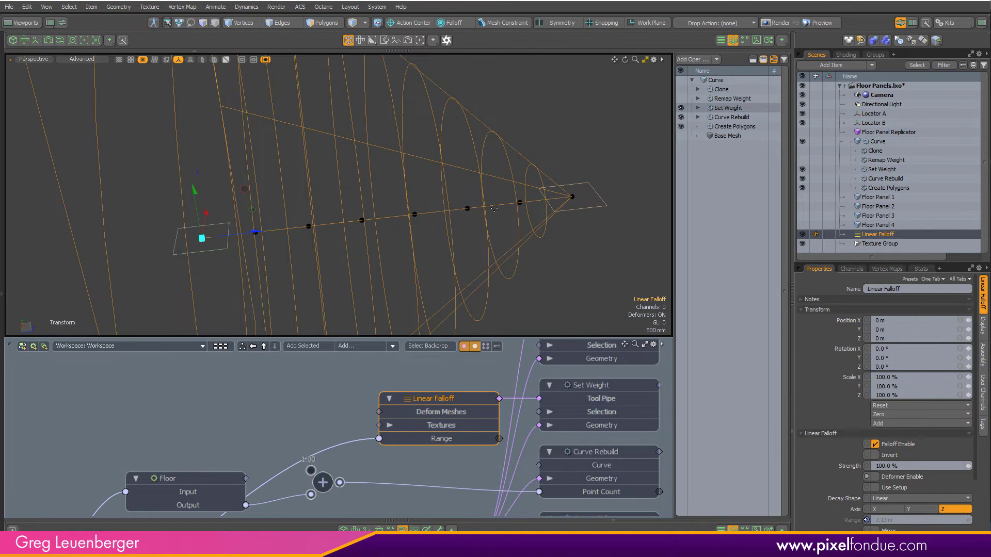
scroll(591, 202, down, 3)
click(586, 383)
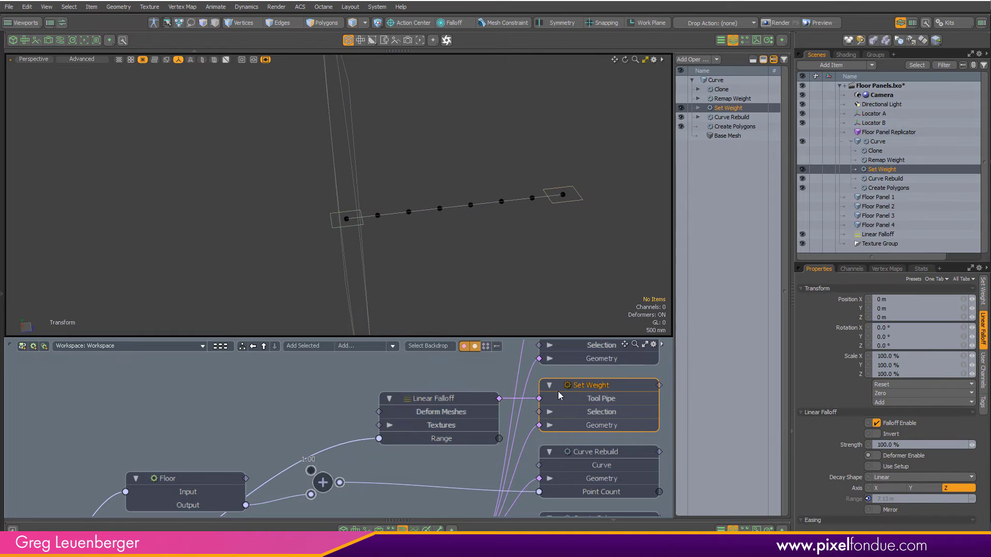
click(364, 281)
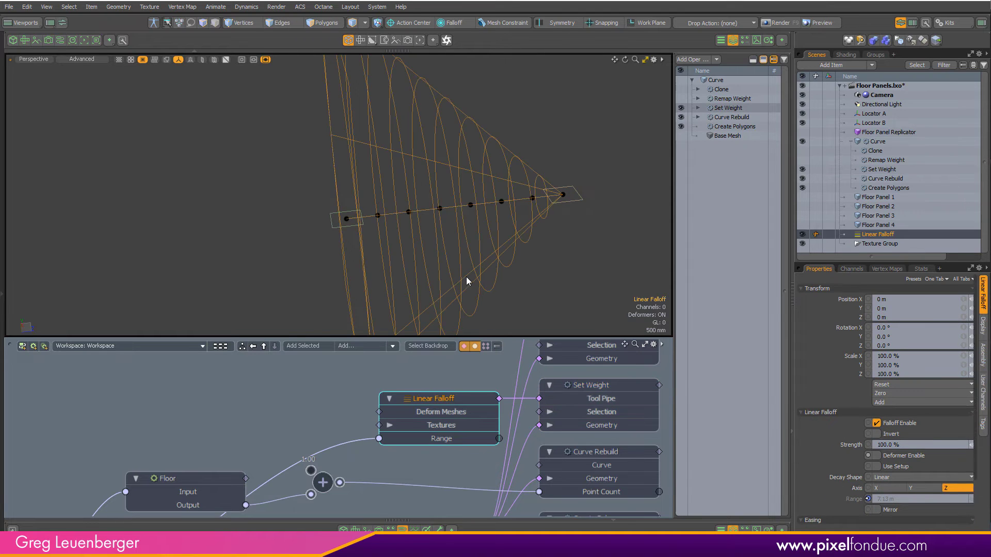
Select the Remap Weight operation in the curve's stack and enable it
middle_drag(574, 375, 505, 402)
click(730, 98)
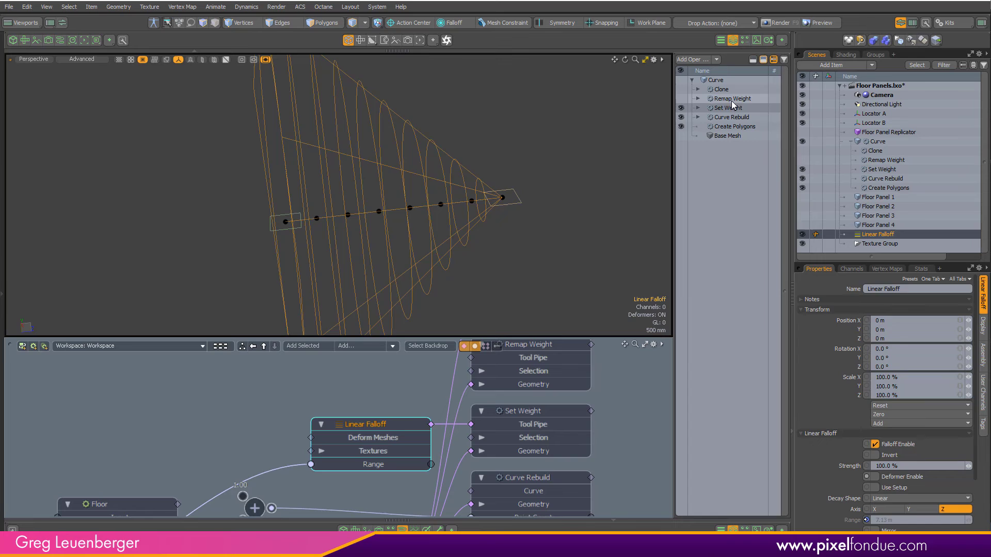
click(682, 99)
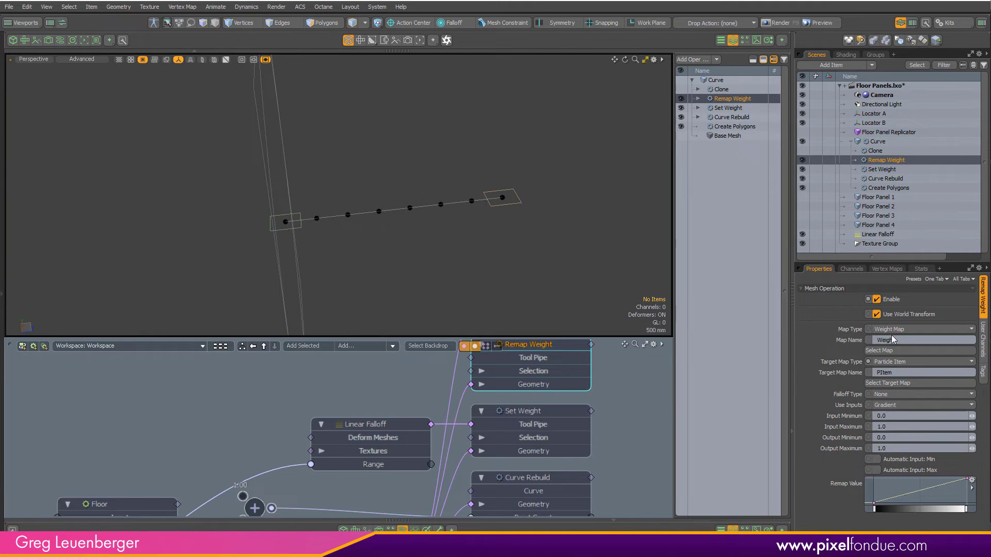
Inspect the weight map assigned in the Set Weight node and check the vertex maps list
click(540, 415)
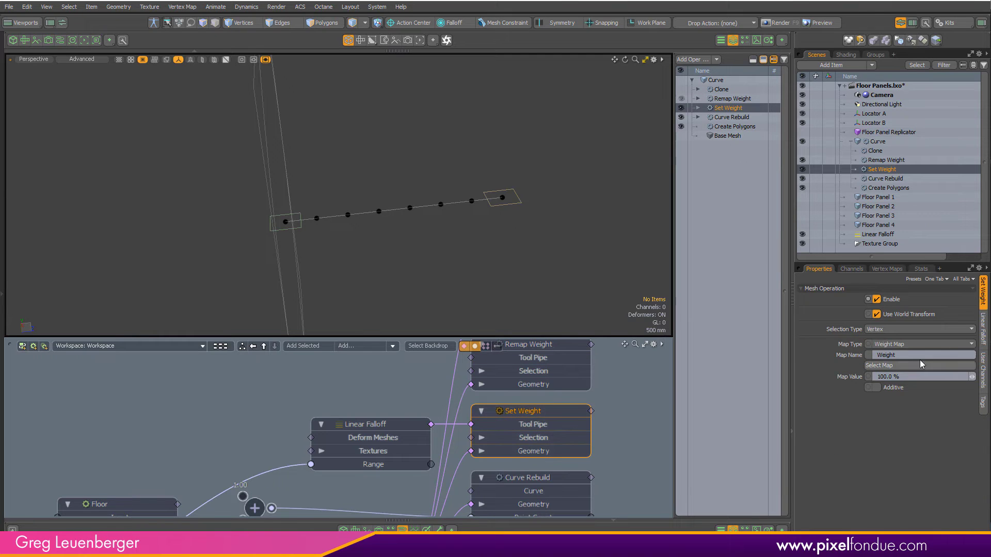
click(886, 268)
click(823, 269)
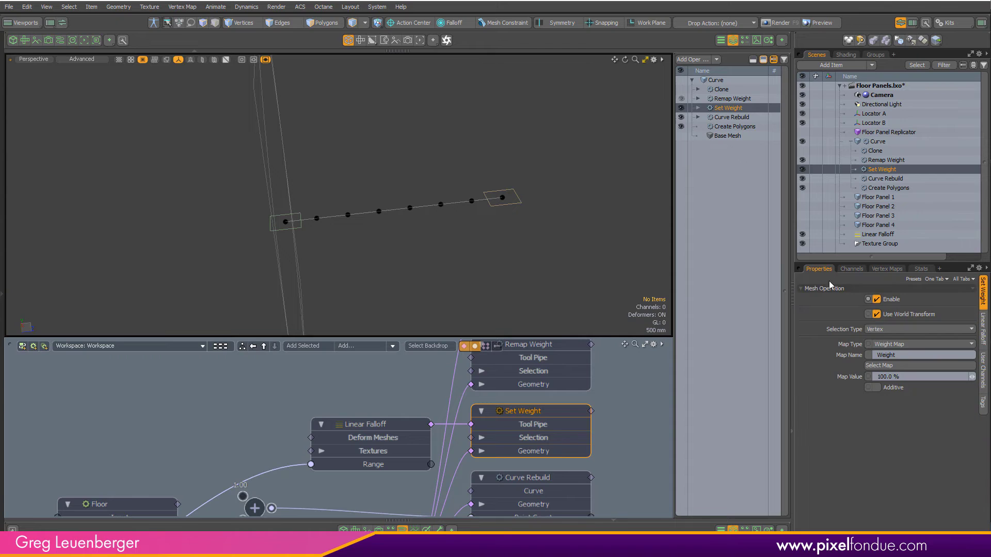
Select the Remap Weight node and inspect its target map type options, leaving it at Particle Item
alt+drag(577, 360, 577, 396)
click(569, 377)
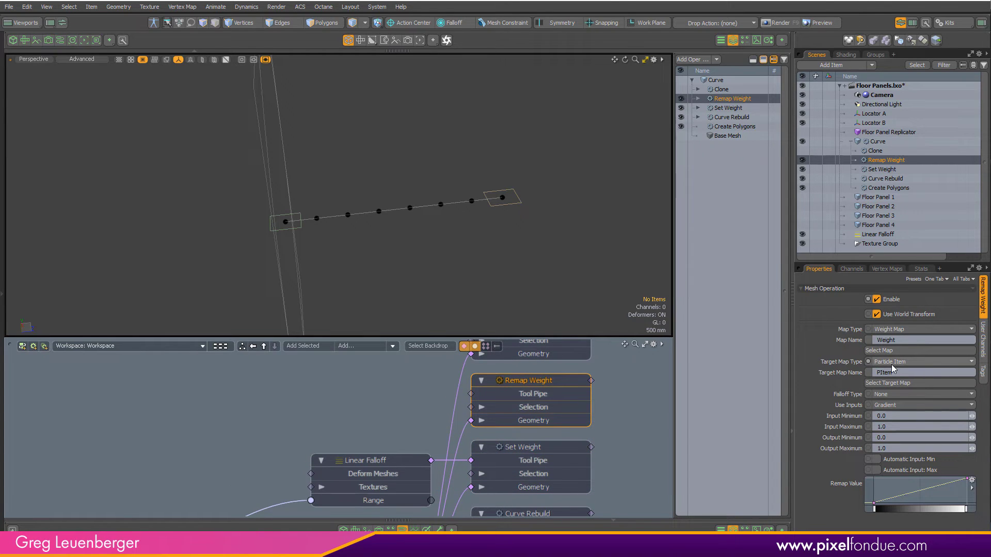
click(896, 362)
click(896, 362)
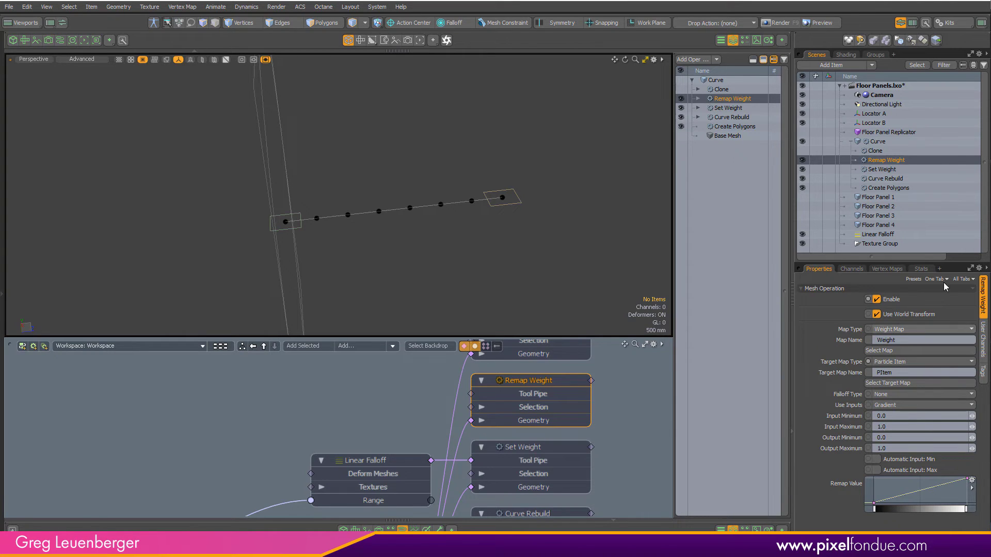
Unhide the Floor Panel Replicator and turn off the vertex display in the viewport
click(802, 132)
key(ctrl+3)
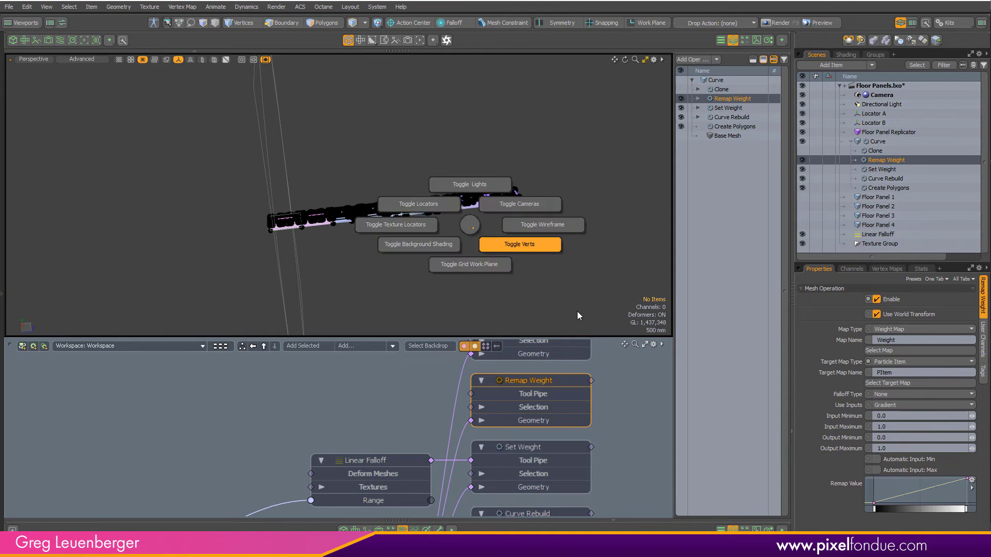
click(577, 311)
ctrl+alt+drag(449, 217, 560, 220)
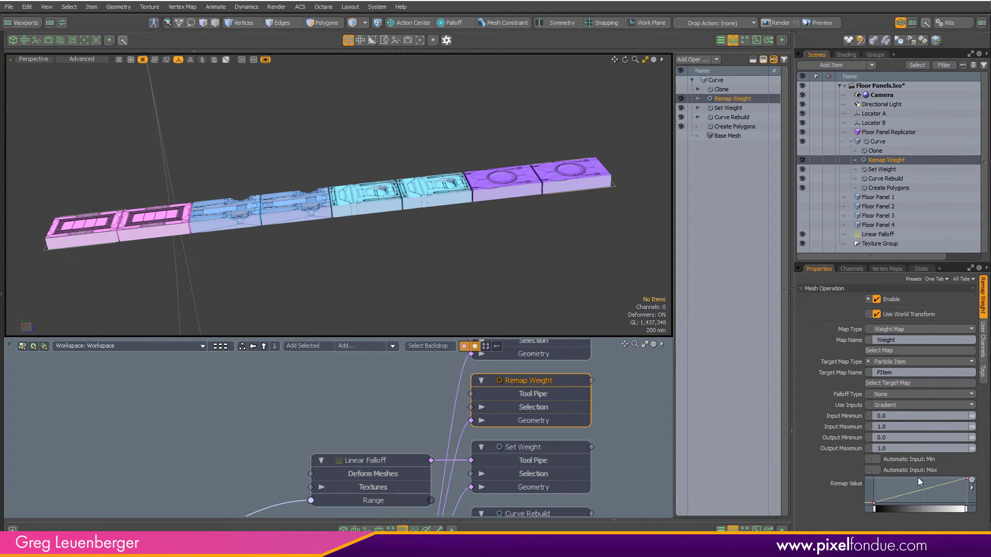
Enlarge the properties area and open the Remap Value gradient for editing, keeping the panel row in view
drag(936, 217, 935, 216)
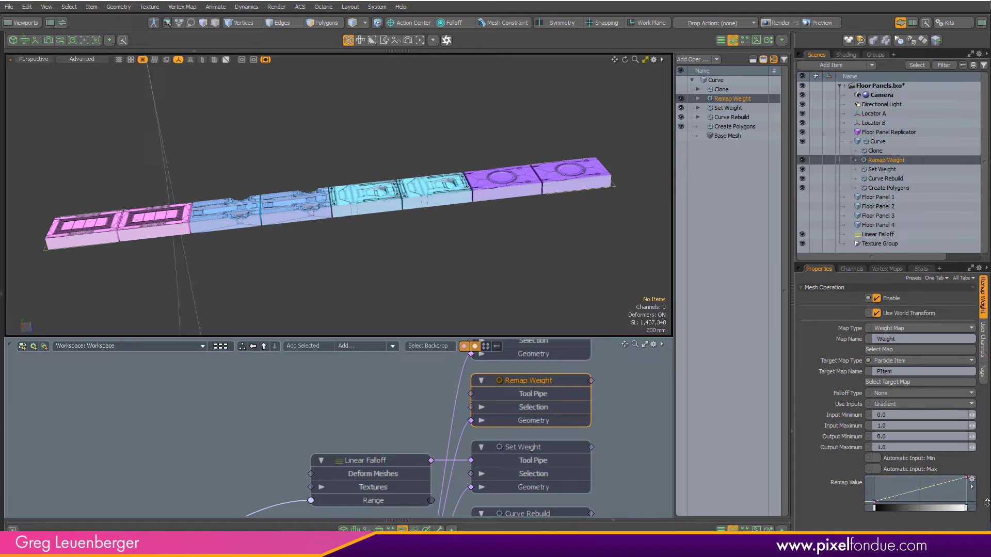
click(973, 429)
click(964, 440)
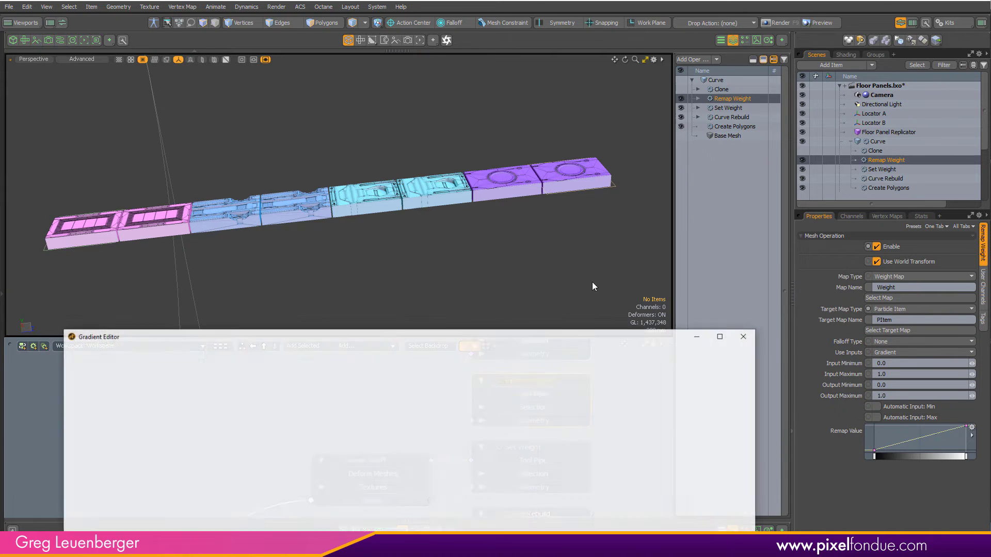
drag(469, 333, 461, 267)
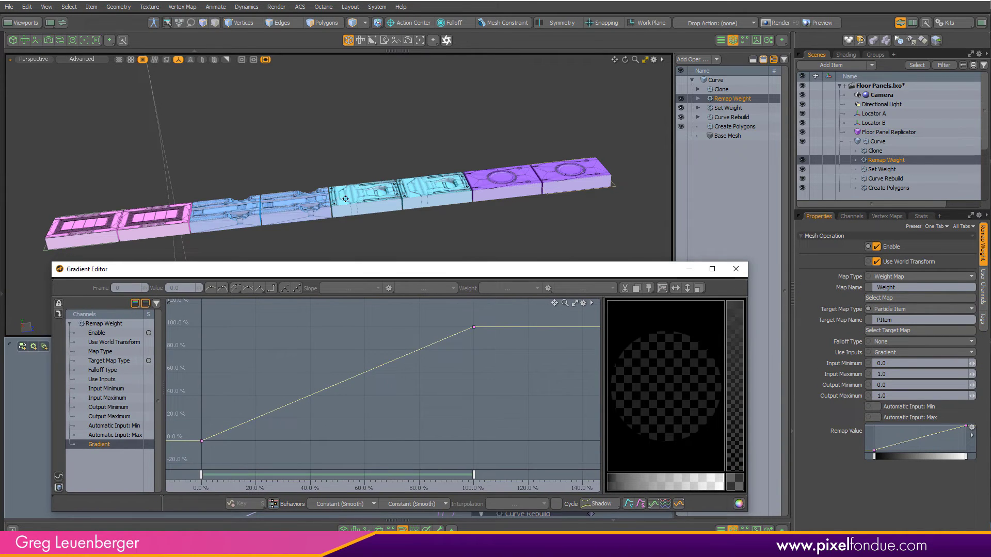
alt+shift+drag(299, 229, 341, 206)
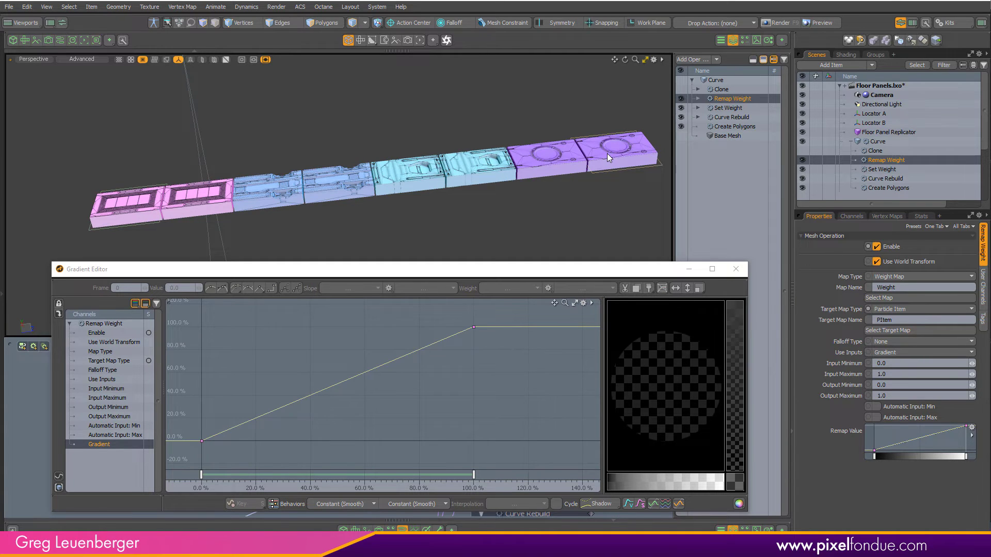
Shift the gradient's end key slightly, and set its input to 100% and its value to 10%
drag(478, 304, 474, 329)
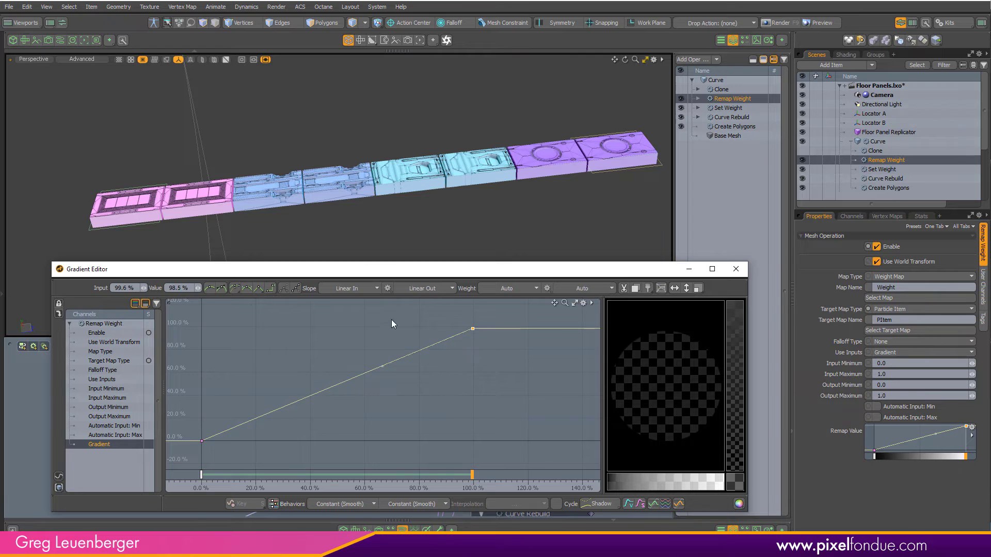
click(136, 287)
text(100)
key(Tab)
text(10)
key(Return)
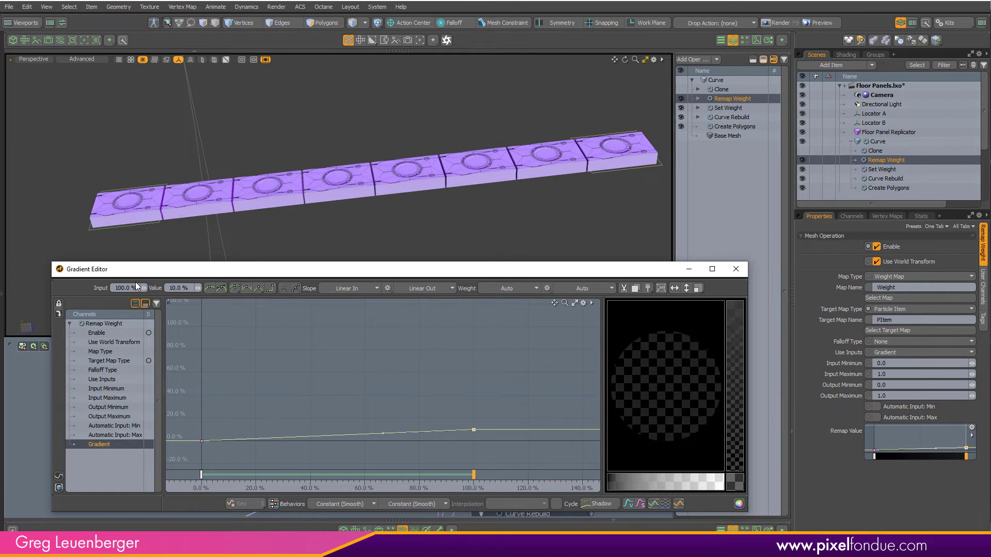
Set the value of the gradient's end key to 100%
click(178, 287)
text(100)
key(Return)
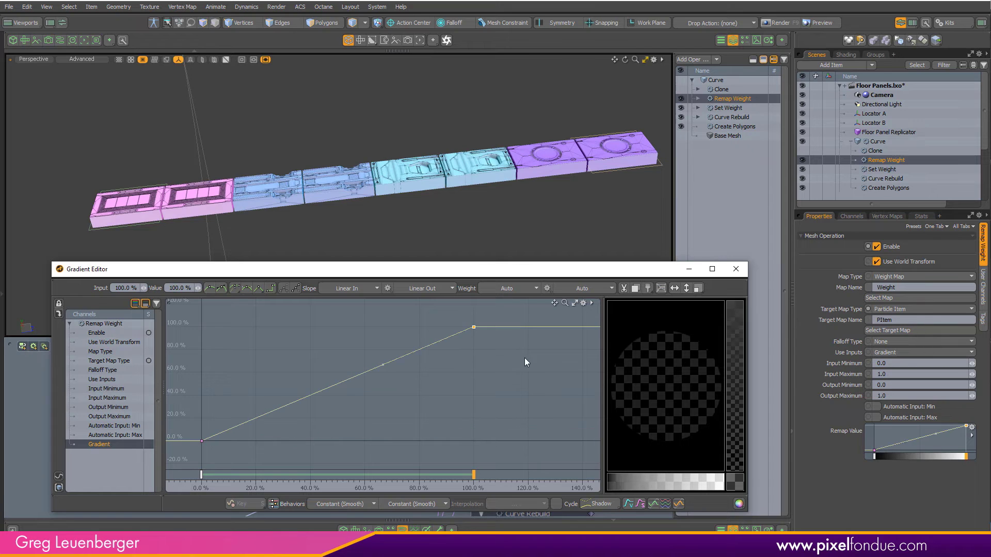
Try a flat slope with an adjusted handle on the gradient's end key, and undo both changes
click(248, 289)
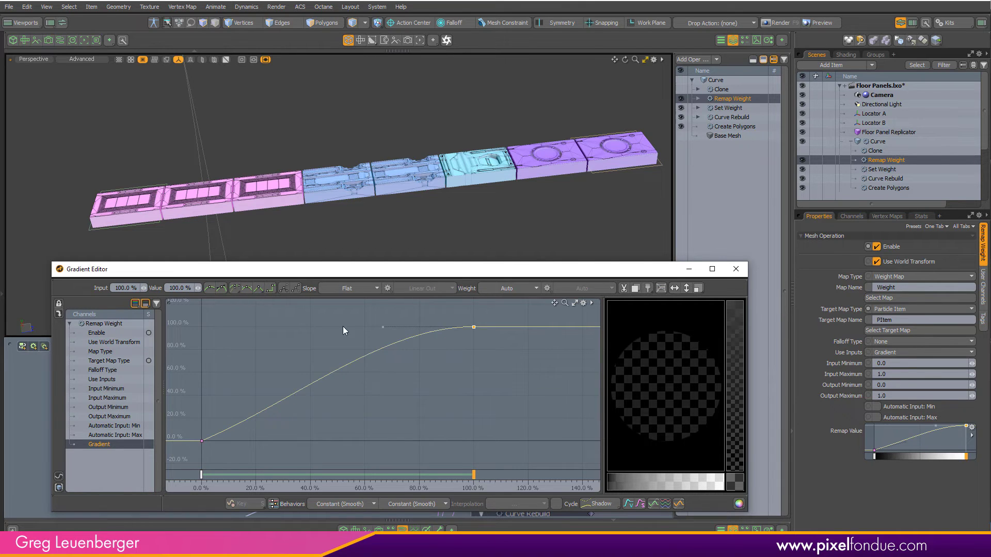
mouse_move(381, 326)
mouse_down()
mouse_move(411, 400)
mouse_move(343, 435)
mouse_move(368, 337)
mouse_up()
key(ctrl+z)
key(ctrl+z)
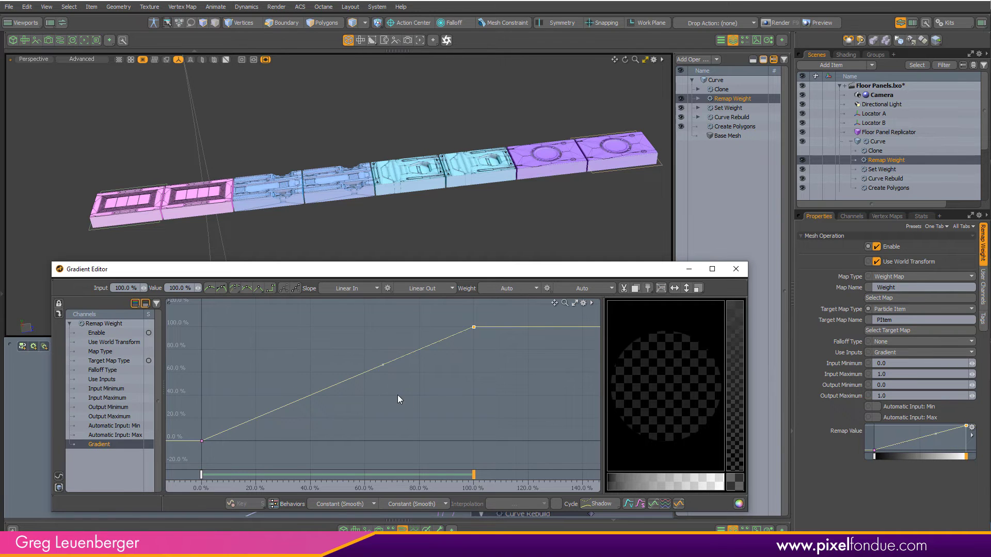
Close the Gradient Editor and view the PItem particle map in the vertex maps list
click(736, 269)
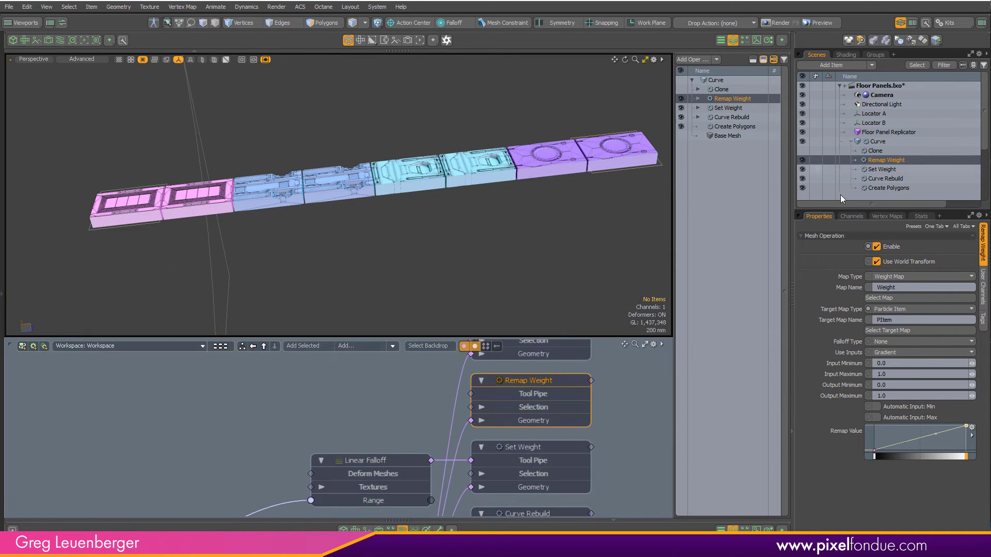
click(884, 216)
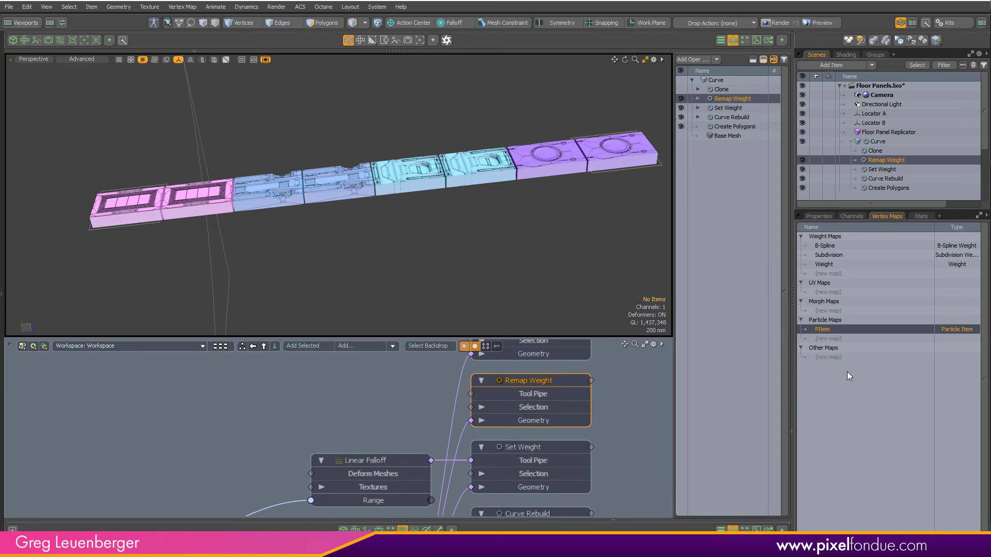
alt+drag(573, 233, 549, 237)
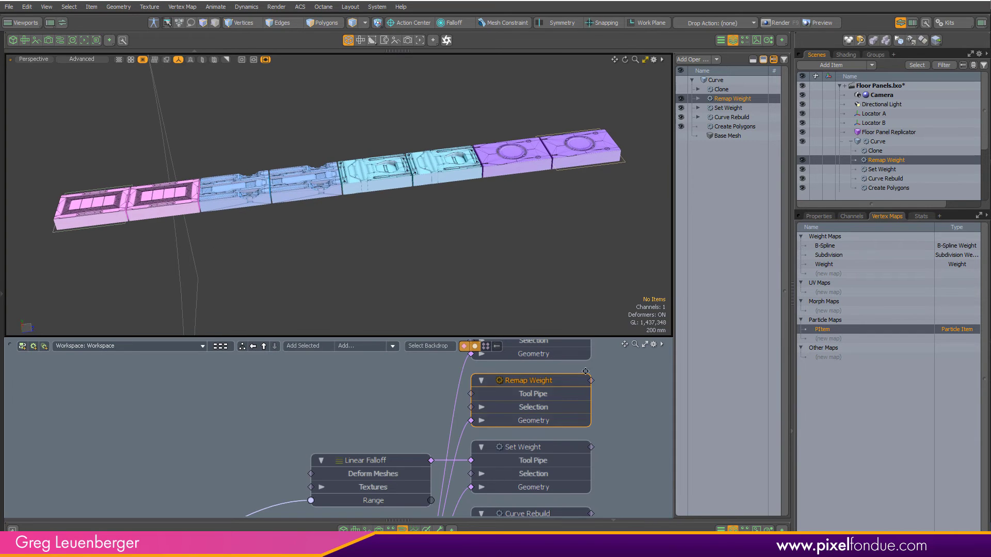
Select the Panels group feeding the Floor Panel Replicator's Prototypes input and display its member meshes in the groups list
alt+drag(585, 371, 415, 188)
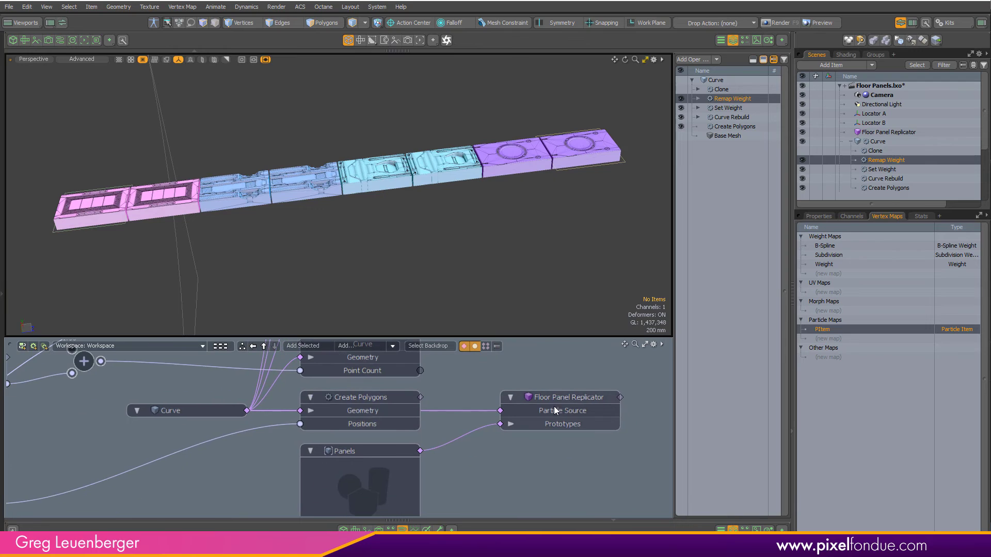
scroll(555, 410, up, 2)
scroll(480, 404, down, 2)
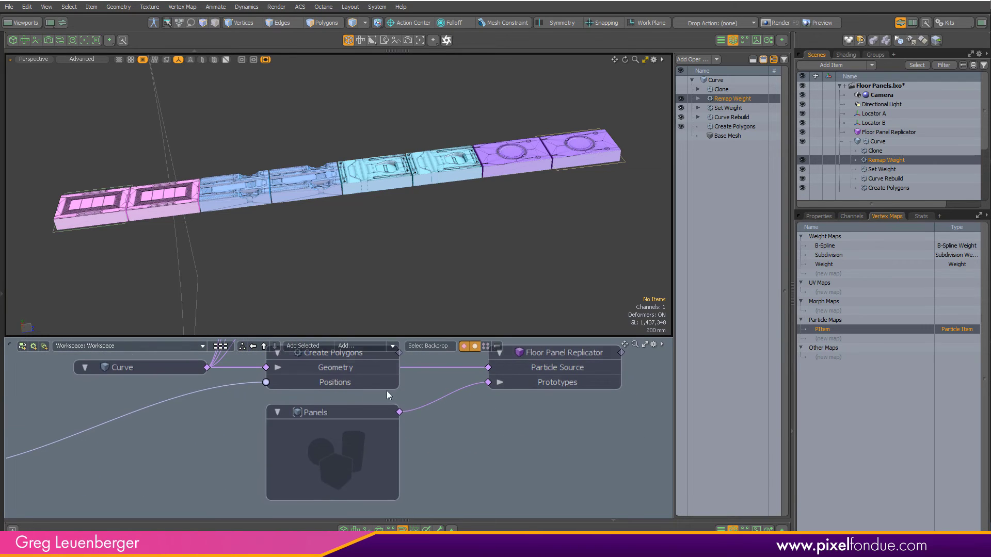
click(333, 411)
click(876, 54)
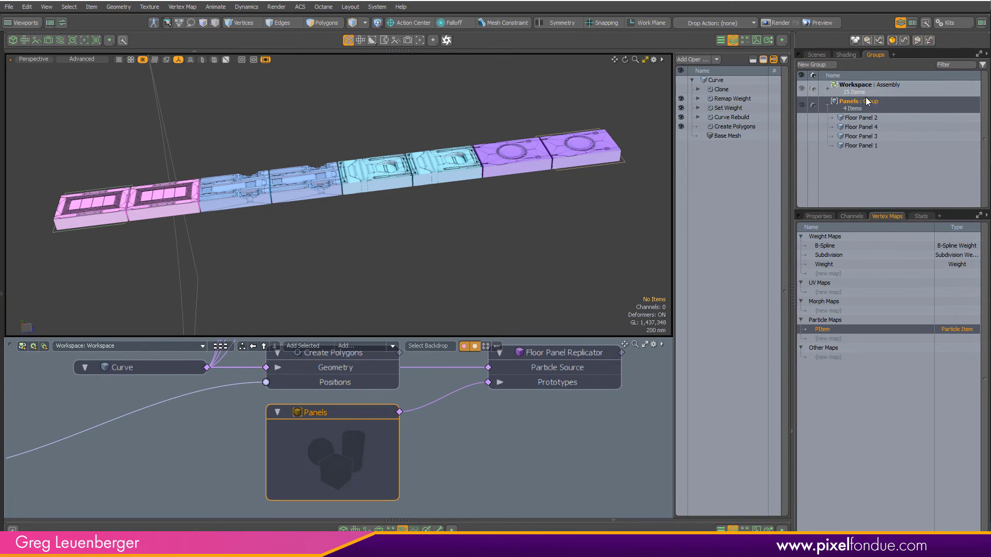
alt+drag(524, 411, 499, 447)
click(545, 450)
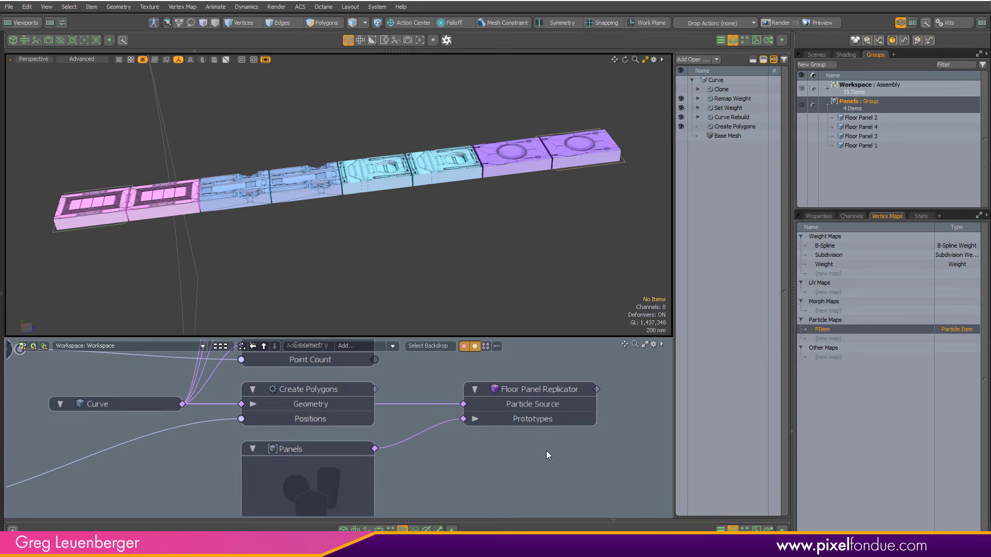
Select the Floor Panel Replicator, examine the row of replicated panels in the viewport, and clear the selection
click(546, 390)
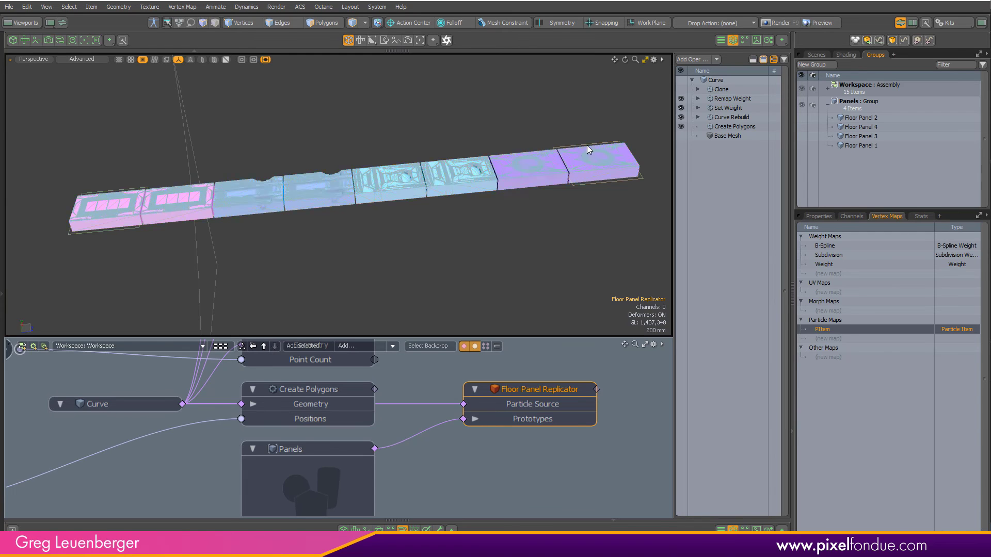
alt+drag(583, 196, 561, 255)
scroll(562, 246, up, 4)
scroll(562, 245, down, 4)
scroll(559, 251, down, 3)
click(472, 476)
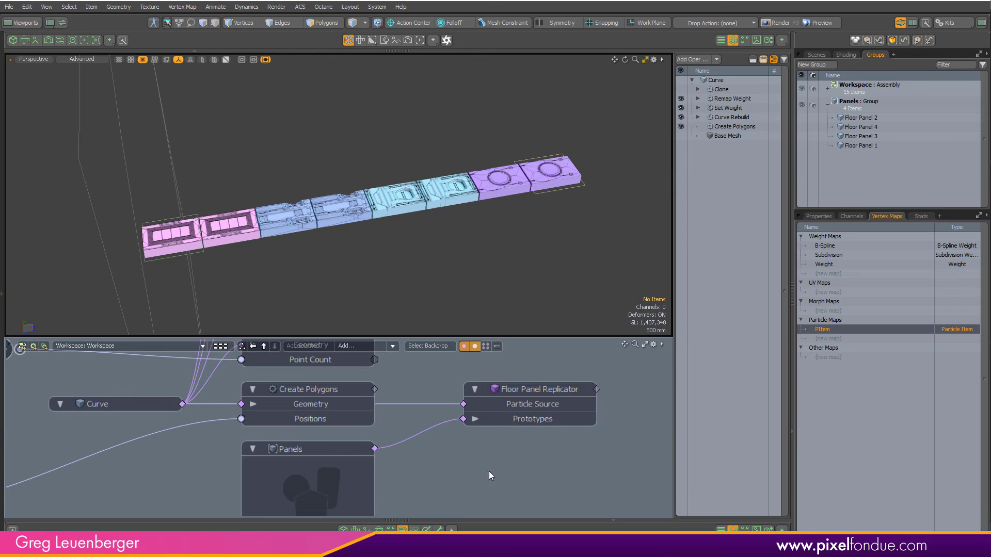
Enable the Clone operation on the curve and set its linear generator's number of clones to 2
click(722, 90)
click(681, 90)
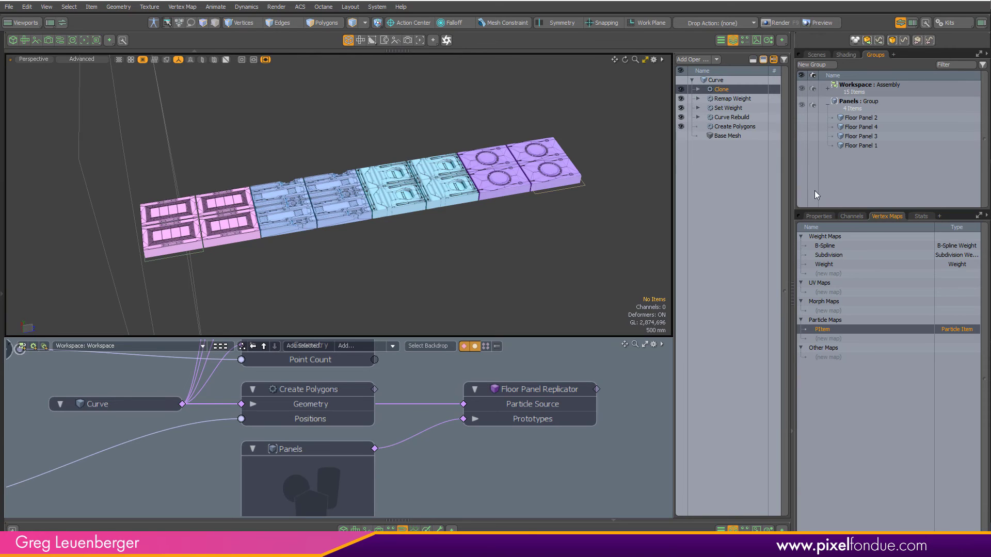
click(818, 217)
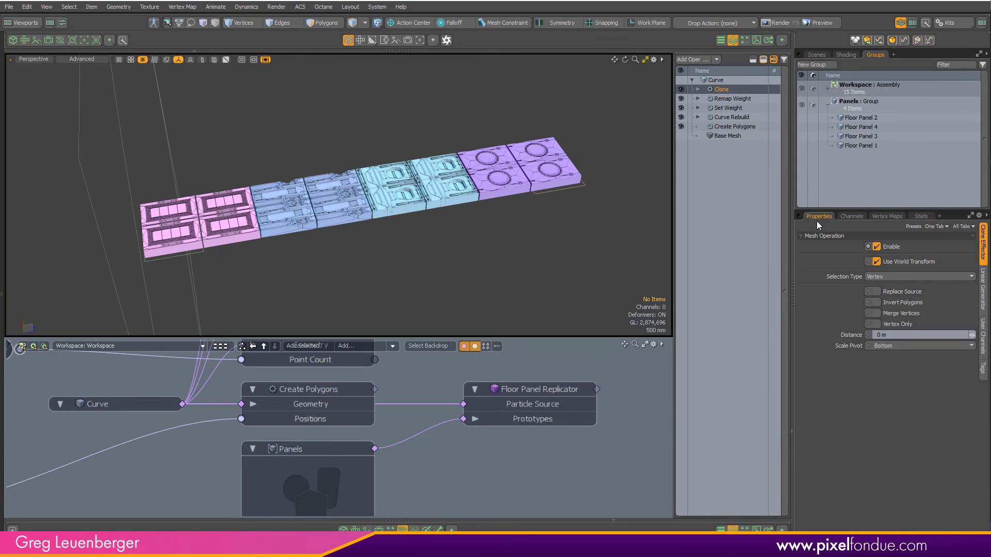
click(982, 298)
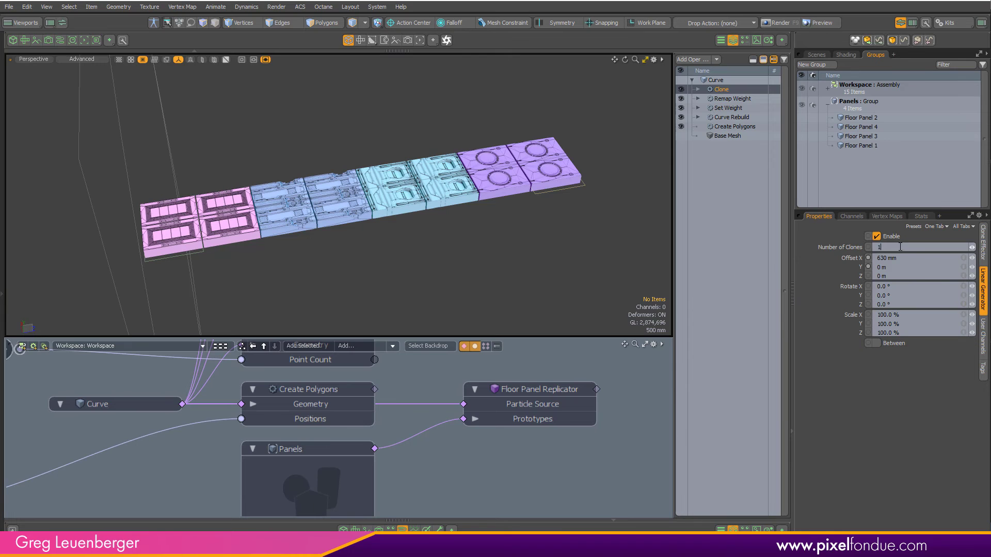
text(2)
key(Return)
scroll(358, 208, up, 5)
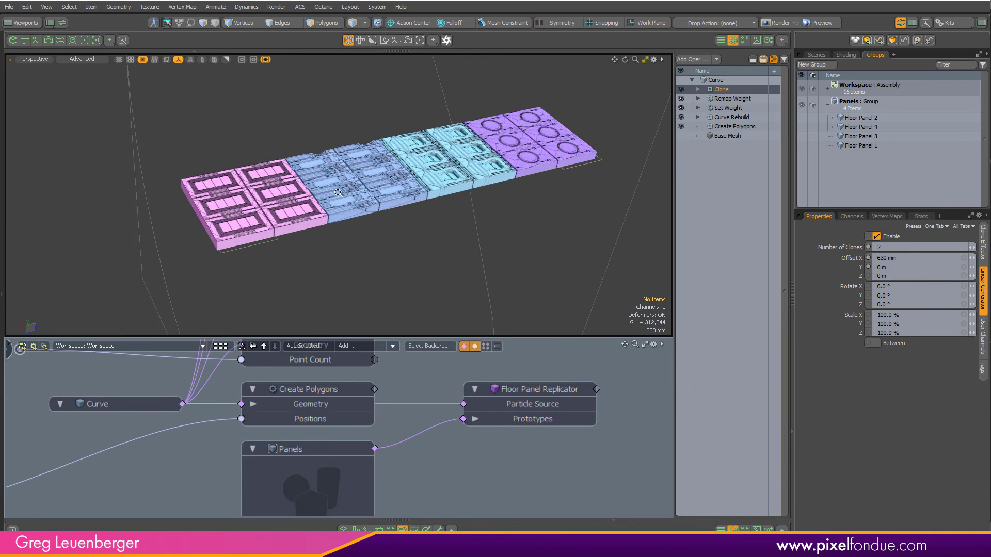
scroll(358, 208, up, 2)
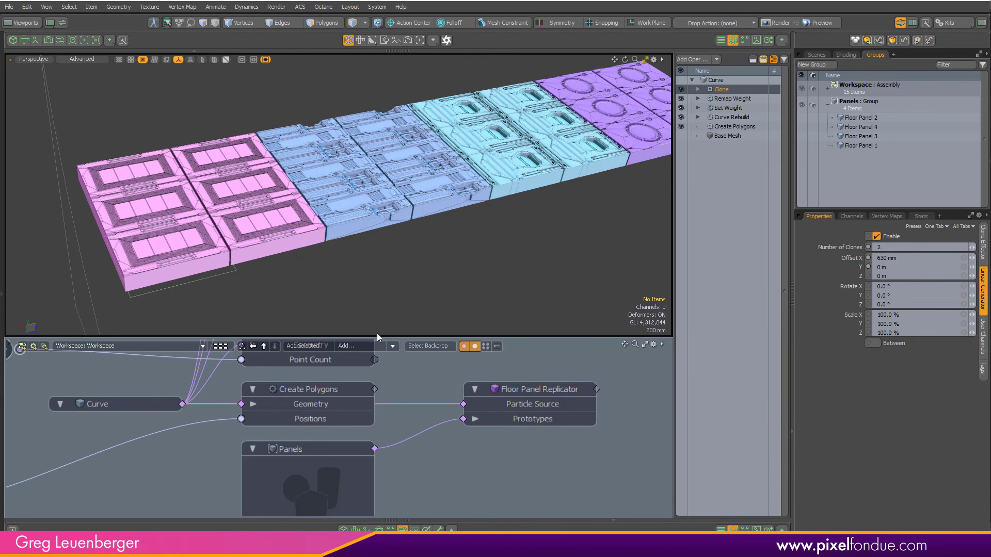
Move Locator B along Z to about 11.51 m to lengthen the panel floor, and deselect it
scroll(410, 287, down, 5)
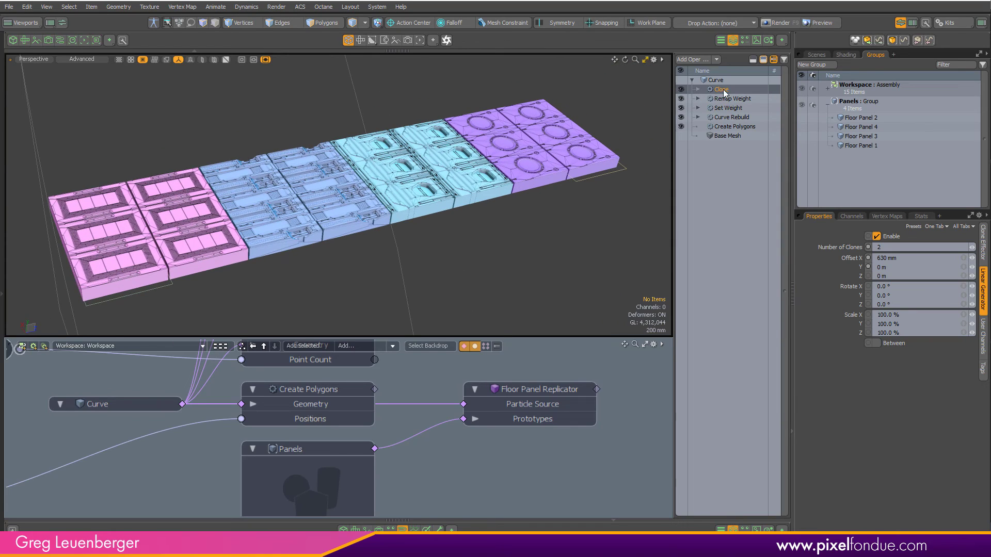
scroll(467, 259, down, 2)
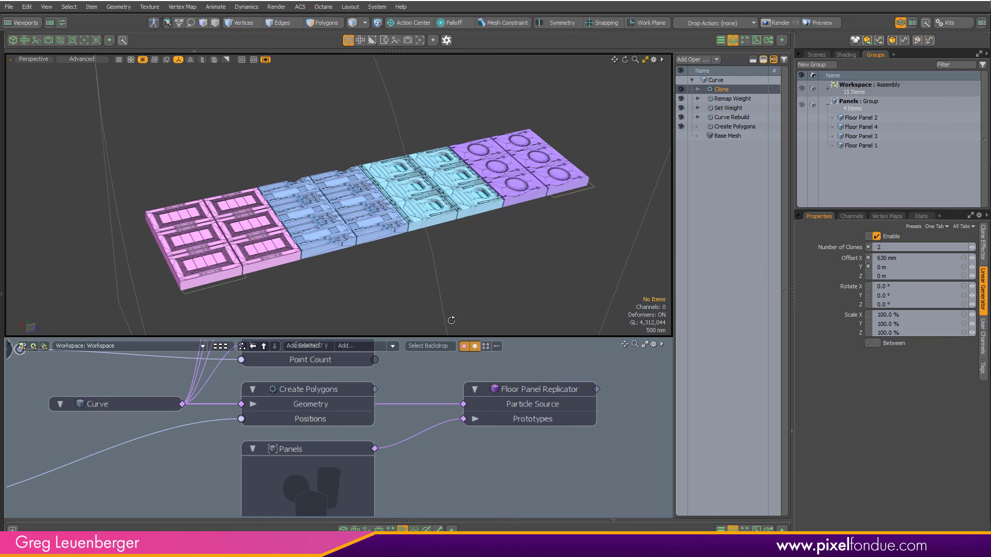
scroll(454, 427, down, 4)
alt+drag(454, 427, 424, 391)
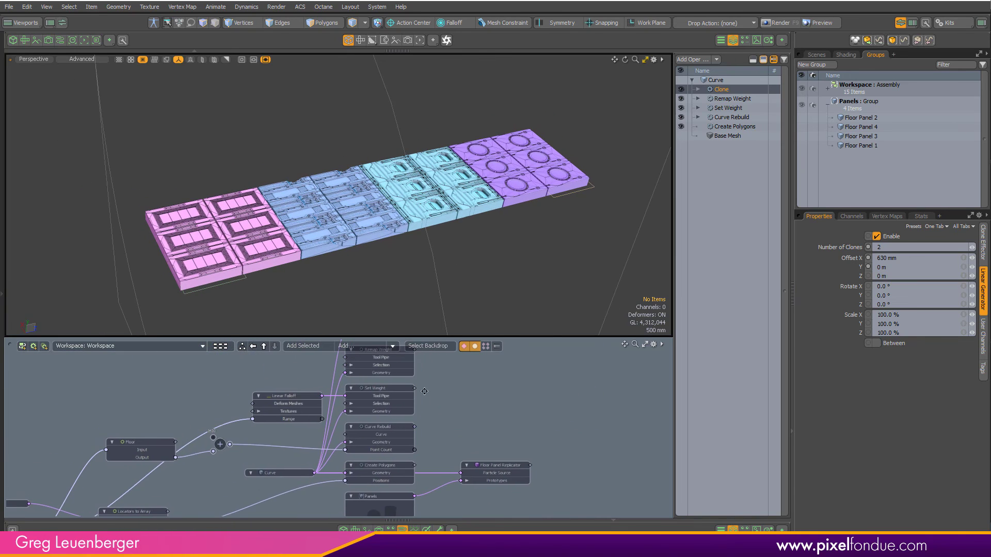
click(562, 197)
scroll(514, 223, down, 3)
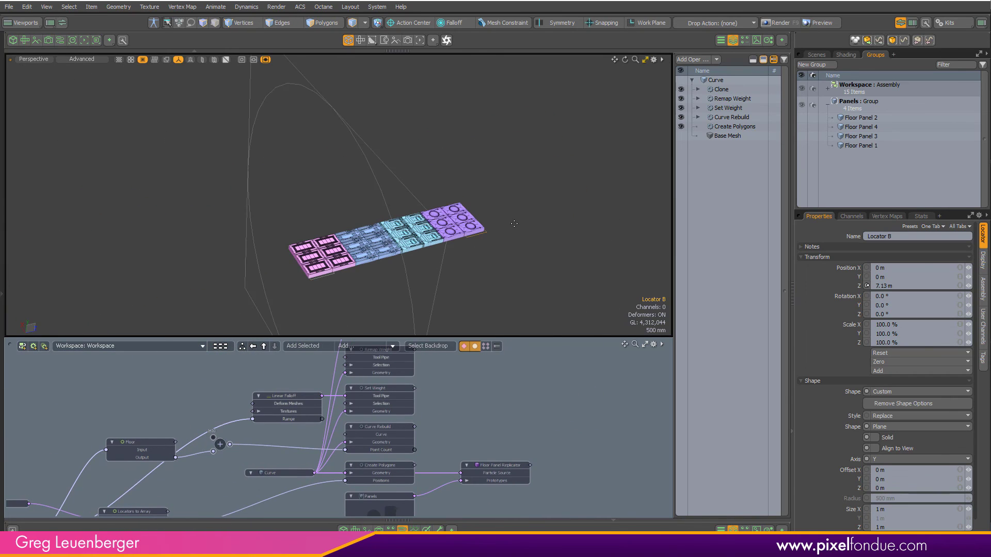
mouse_move(508, 222)
mouse_down()
mouse_move(629, 183)
mouse_move(608, 198)
mouse_move(669, 209)
mouse_move(522, 220)
mouse_up()
scroll(506, 227, down, 6)
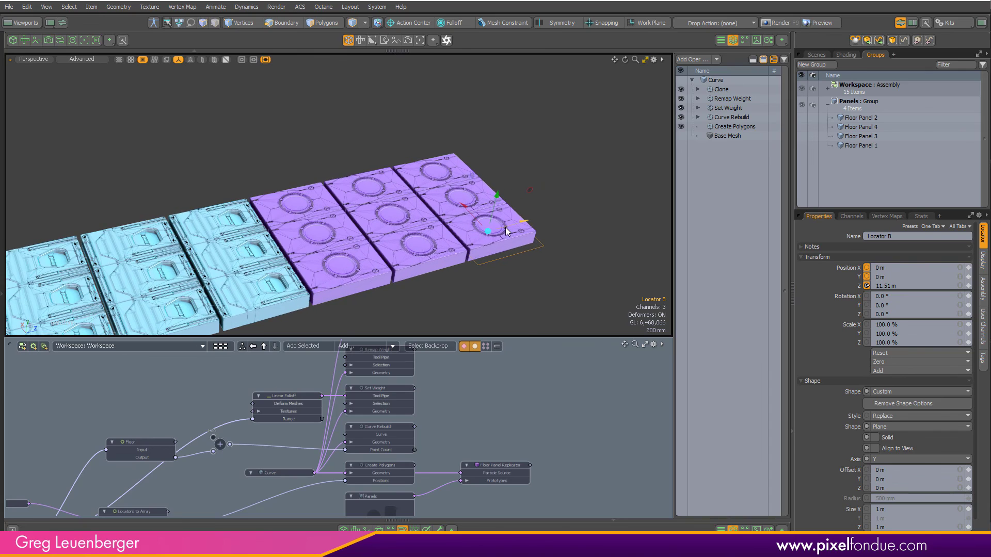
click(765, 149)
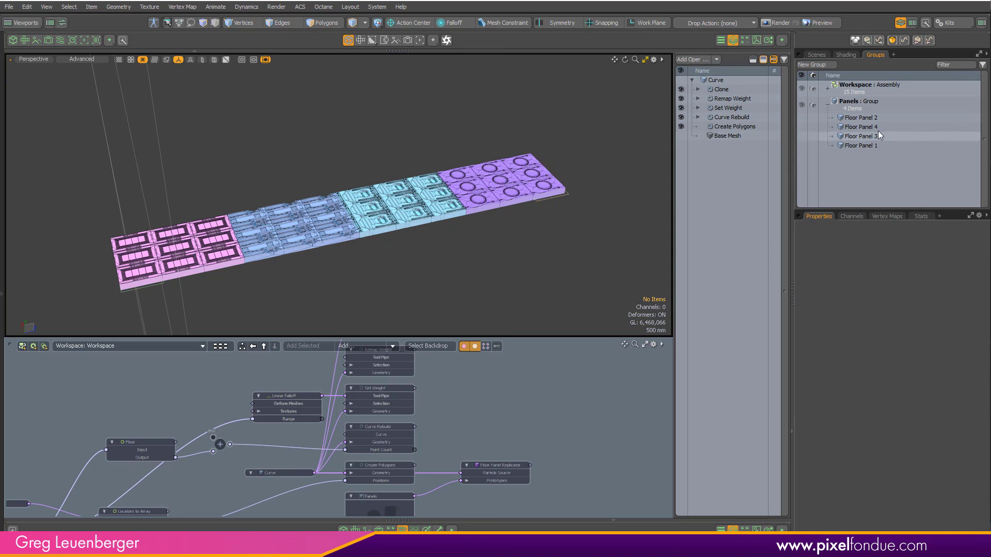
Reorder the Panels group so that Floor Panel 2 sits between Floor Panel 3 and Floor Panel 1
drag(862, 118, 868, 140)
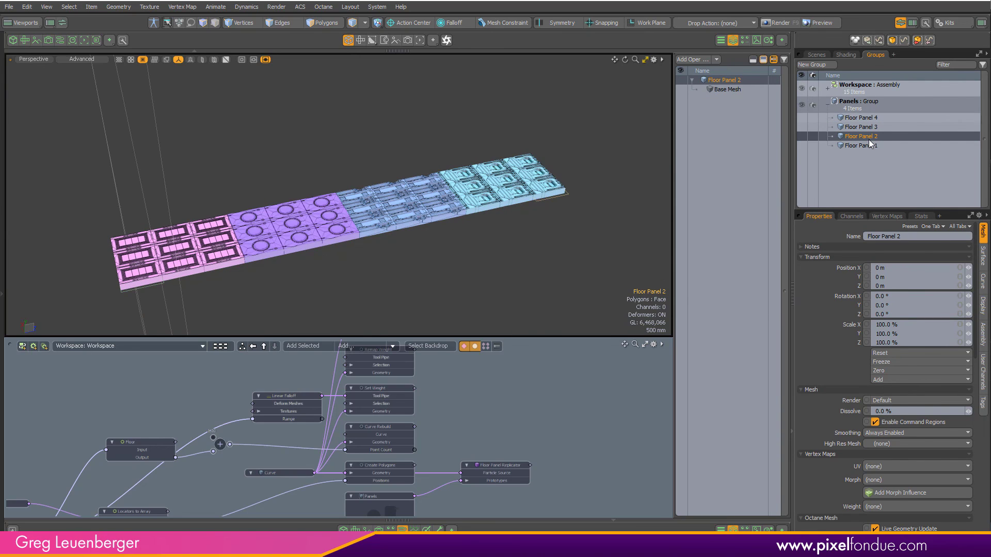
scroll(473, 249, up, 2)
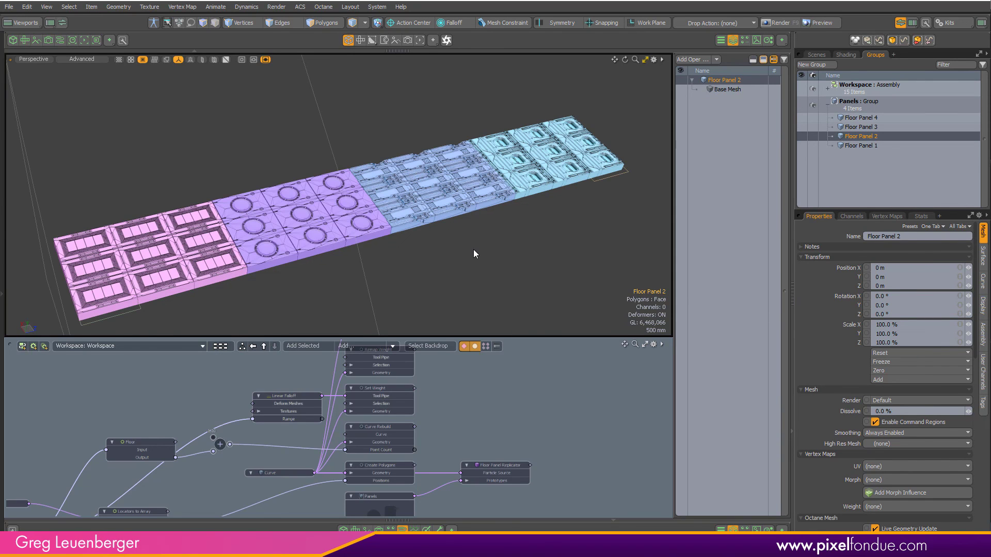